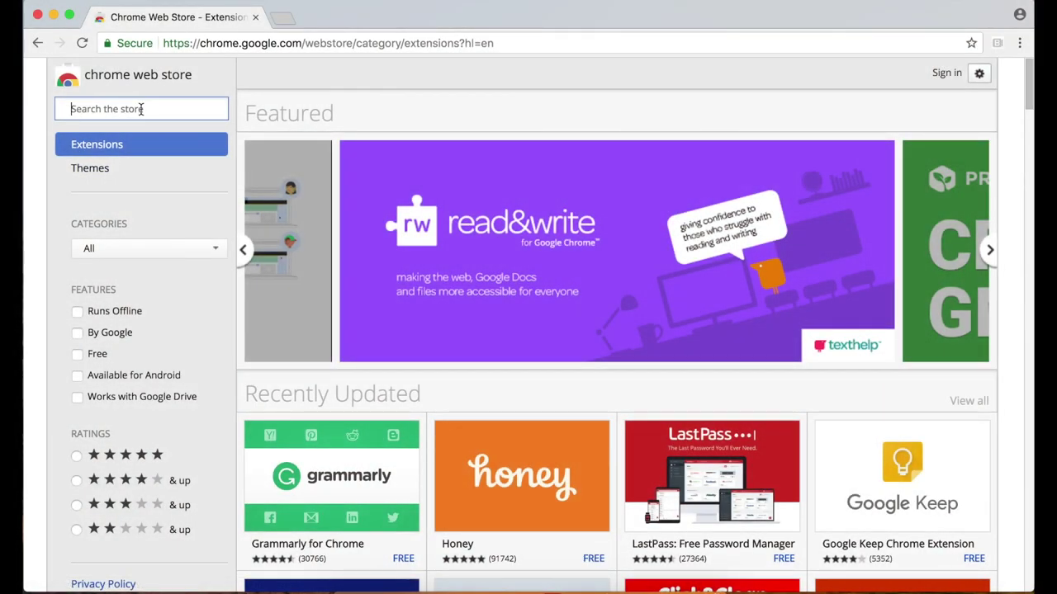
Search the Web Store for 'window resizer' and add the Window Resizer extension to Chrome
{"action": "type", "text": "windo"}
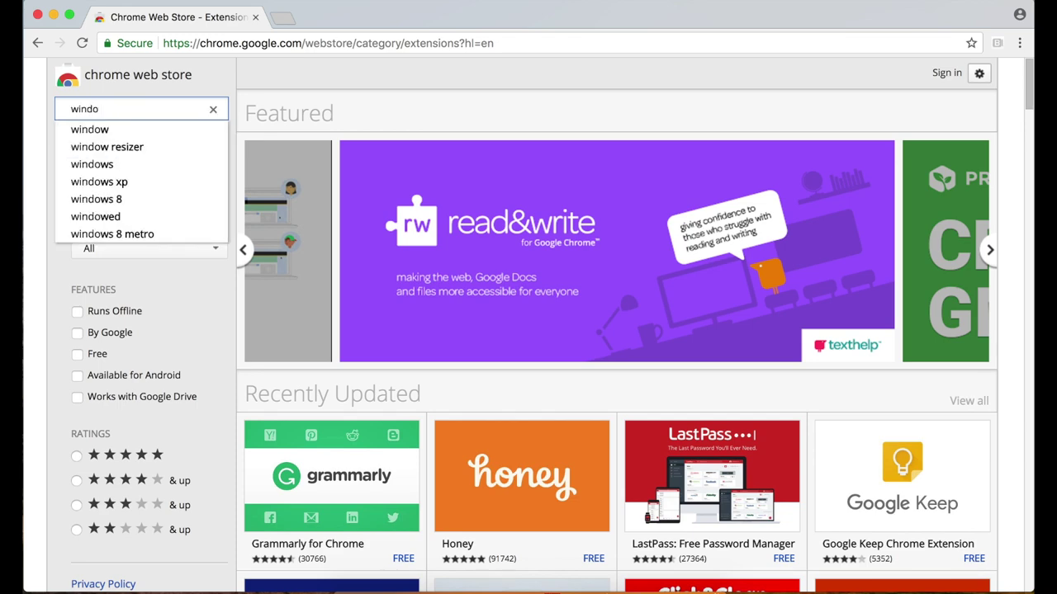
{"action": "type", "text": "w resizer"}
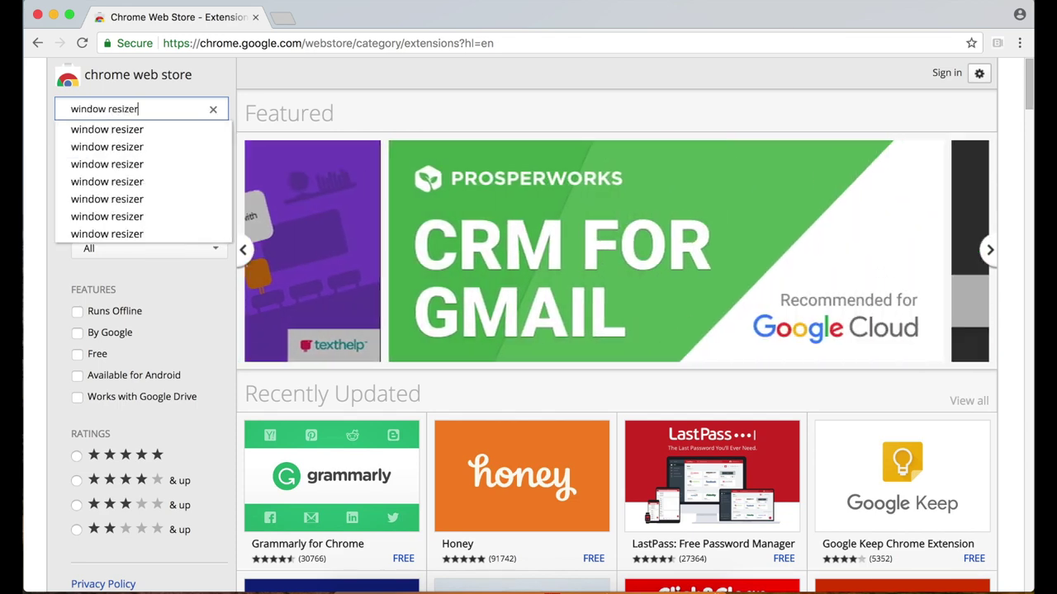
{"action": "key", "text": "Return"}
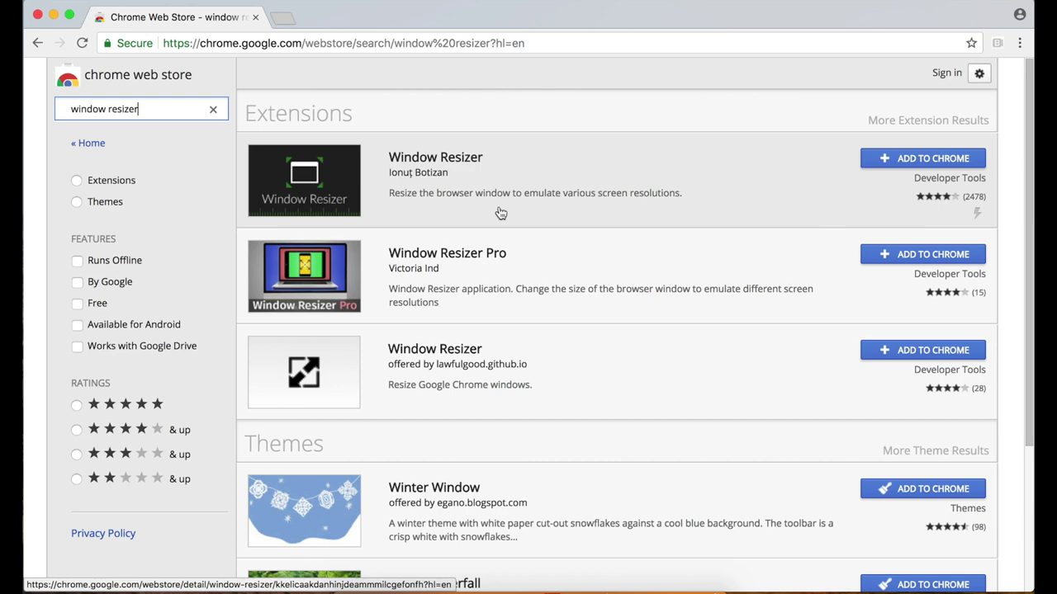
{"action": "left_click", "coordinate": [500, 213]}
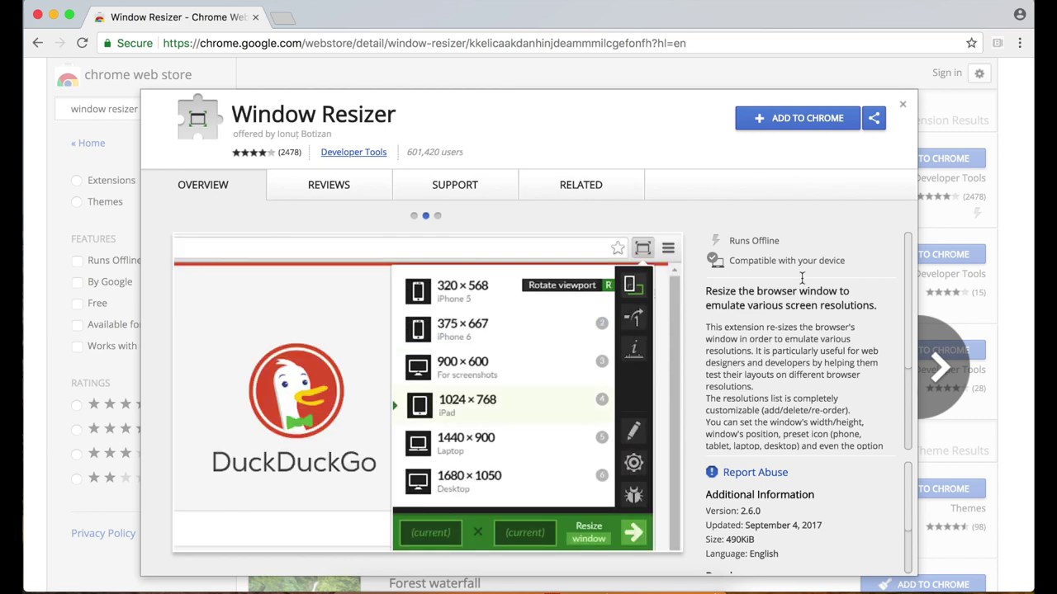
{"action": "left_click", "coordinate": [818, 119]}
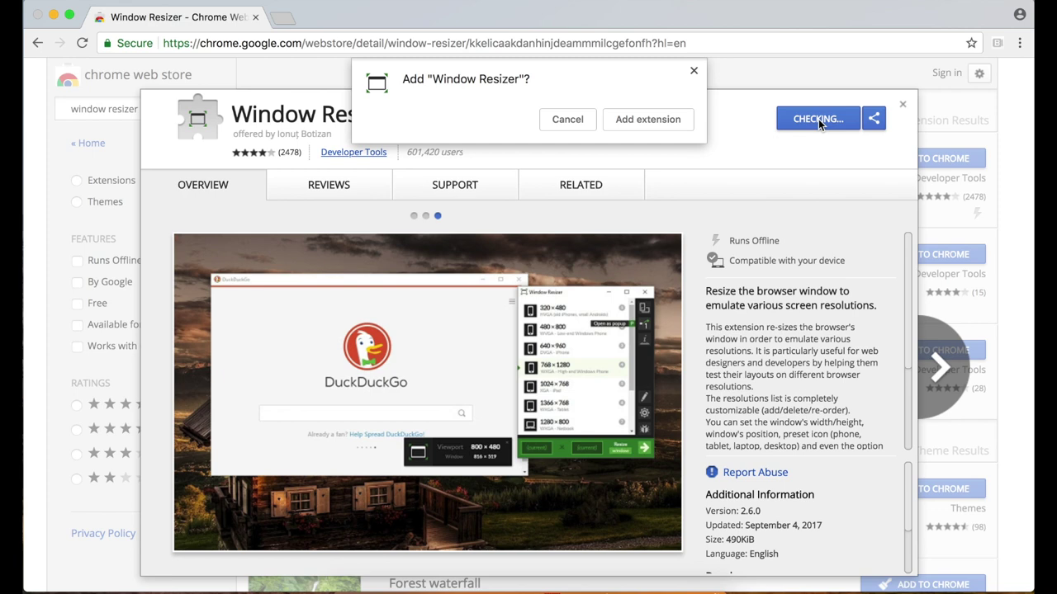
{"action": "left_click", "coordinate": [649, 121]}
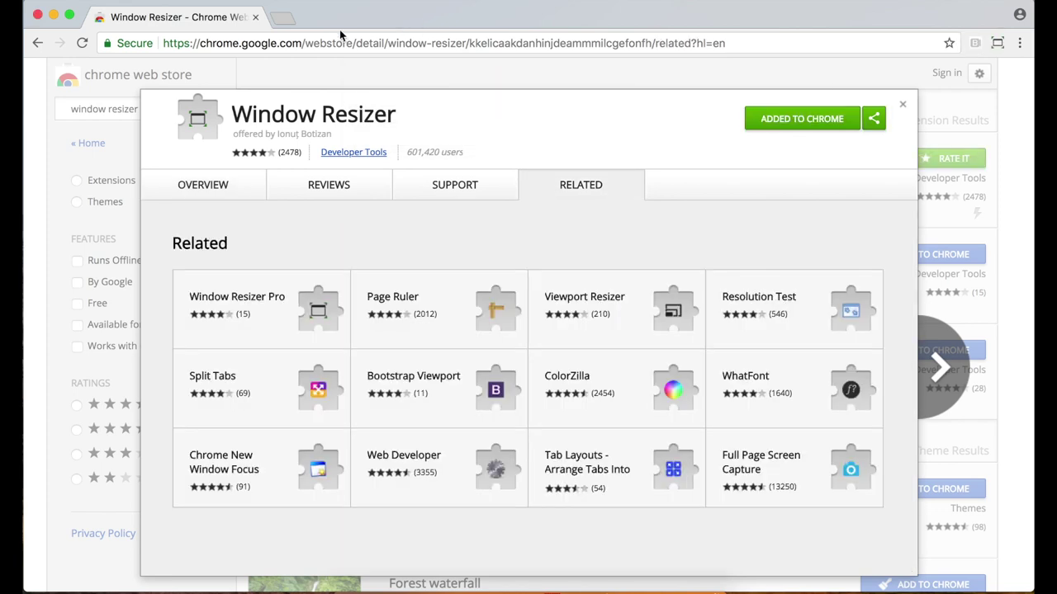
Load TechCrunch in a new tab and show Window Resizer's list of size presets
{"action": "left_click", "coordinate": [285, 18]}
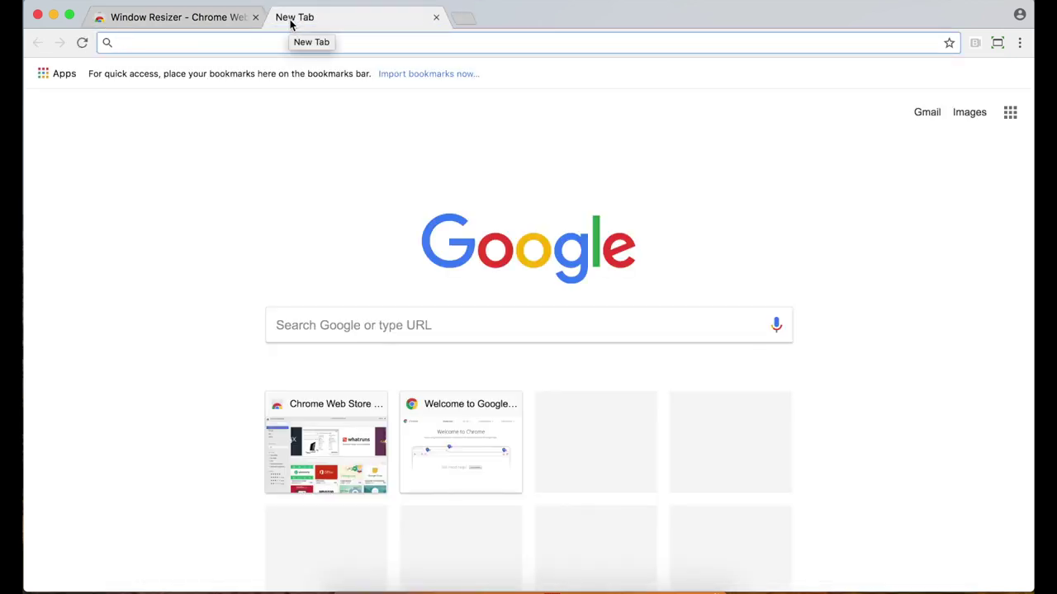
{"action": "type", "text": "techcr"}
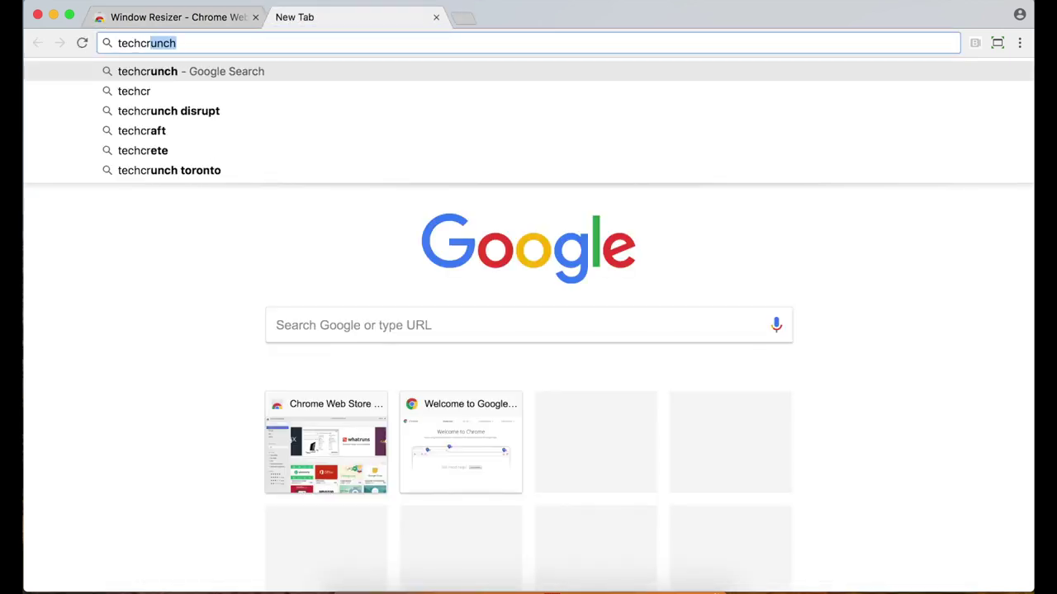
{"action": "type", "text": "unc"}
{"action": "key", "text": "Return"}
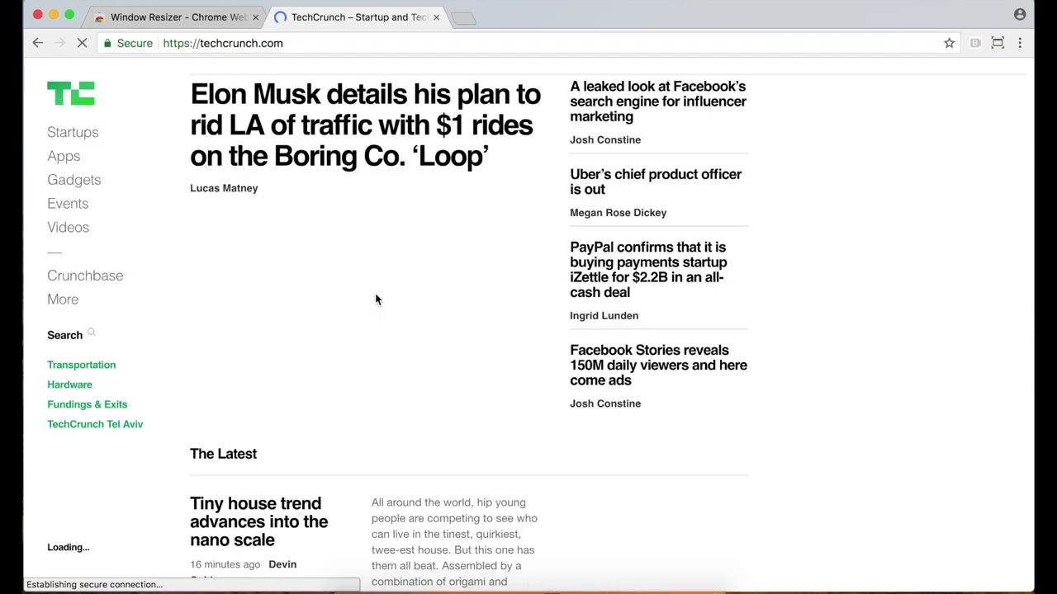
{"action": "left_click", "coordinate": [997, 43]}
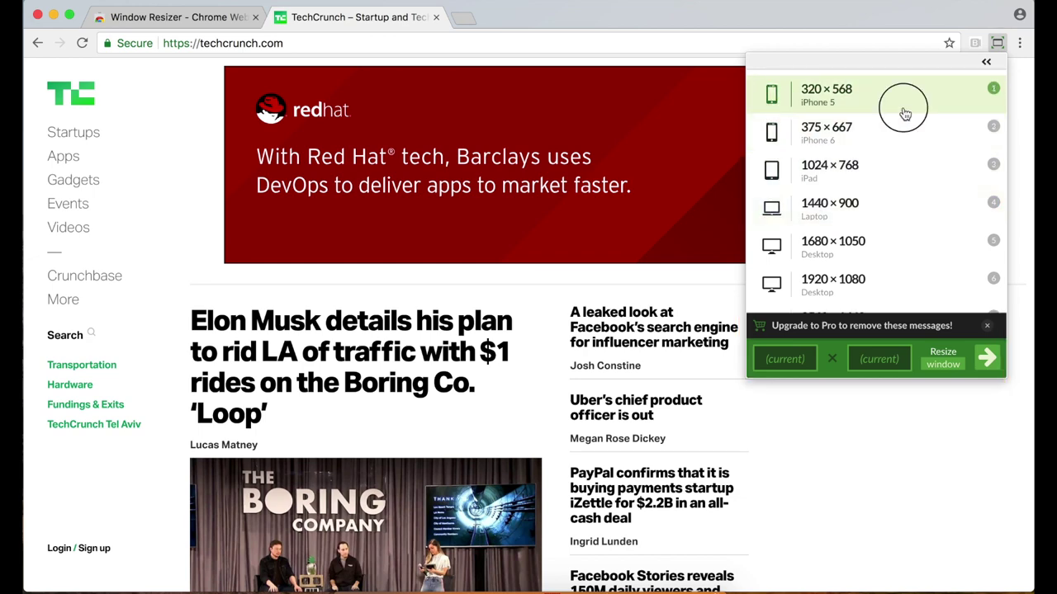
Resize the TechCrunch window to the 320×568, 1920×1080 and 1440×900 Window Resizer presets
{"action": "left_click", "coordinate": [903, 106]}
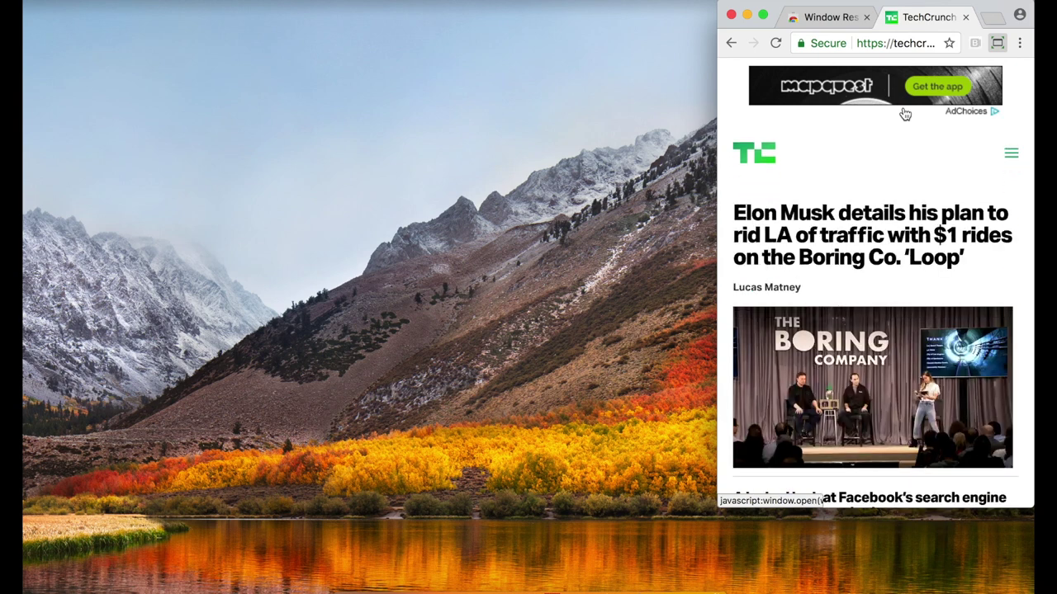
{"action": "left_click", "coordinate": [999, 42]}
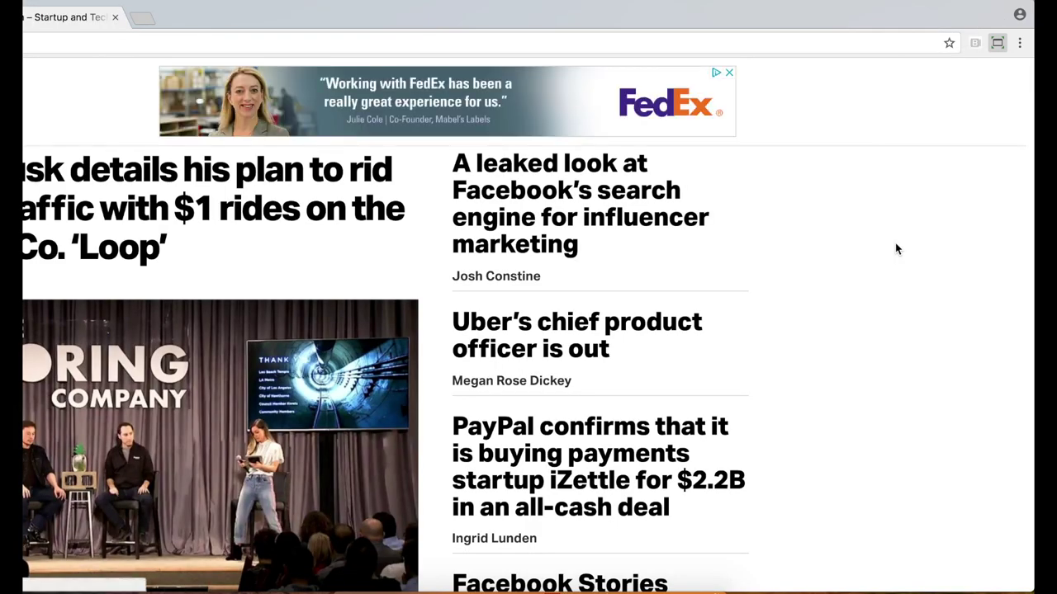
{"action": "left_click", "coordinate": [997, 43]}
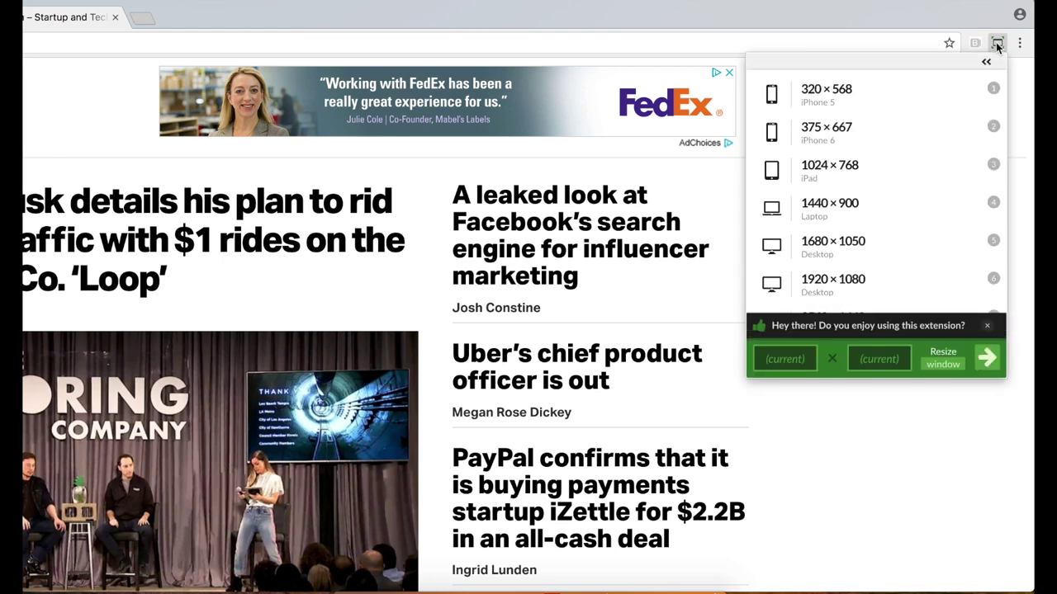
{"action": "left_click", "coordinate": [904, 279]}
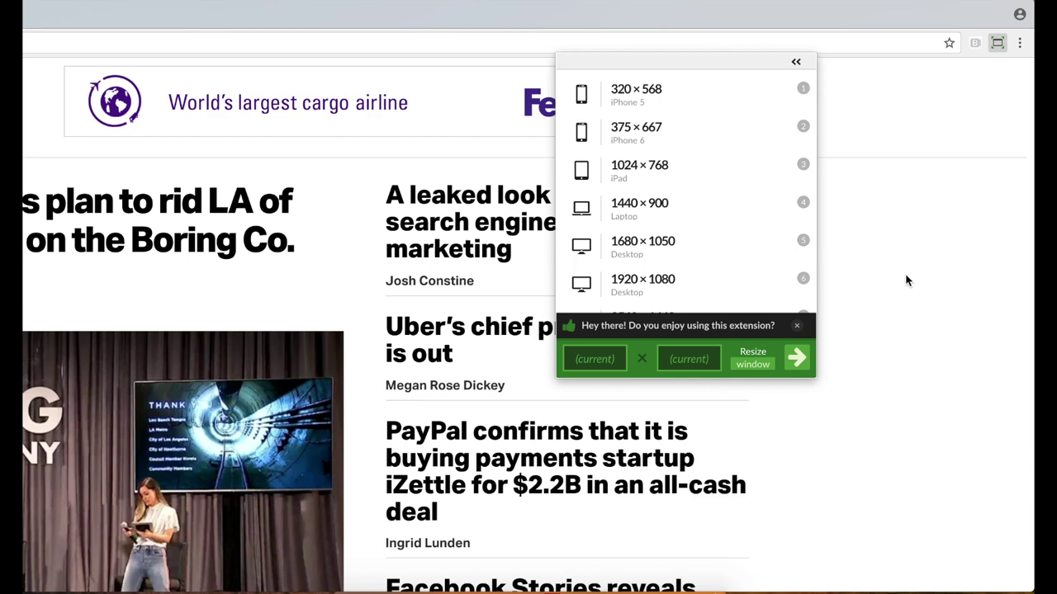
{"action": "left_click", "coordinate": [724, 226]}
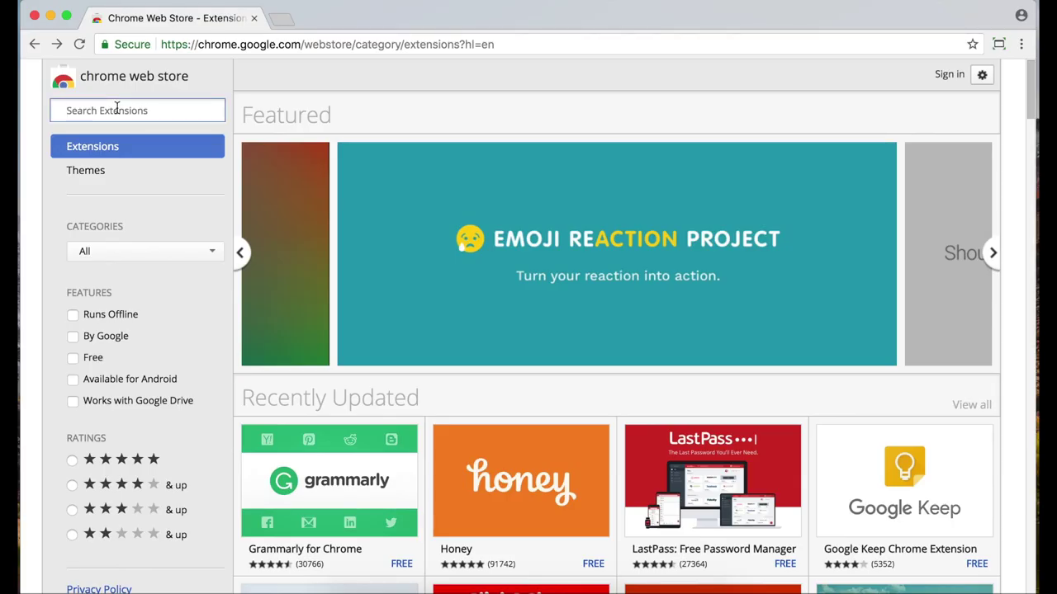
Search the Web Store for 'web developer' and add the Web Developer extension to Chrome
{"action": "type", "text": "web devel"}
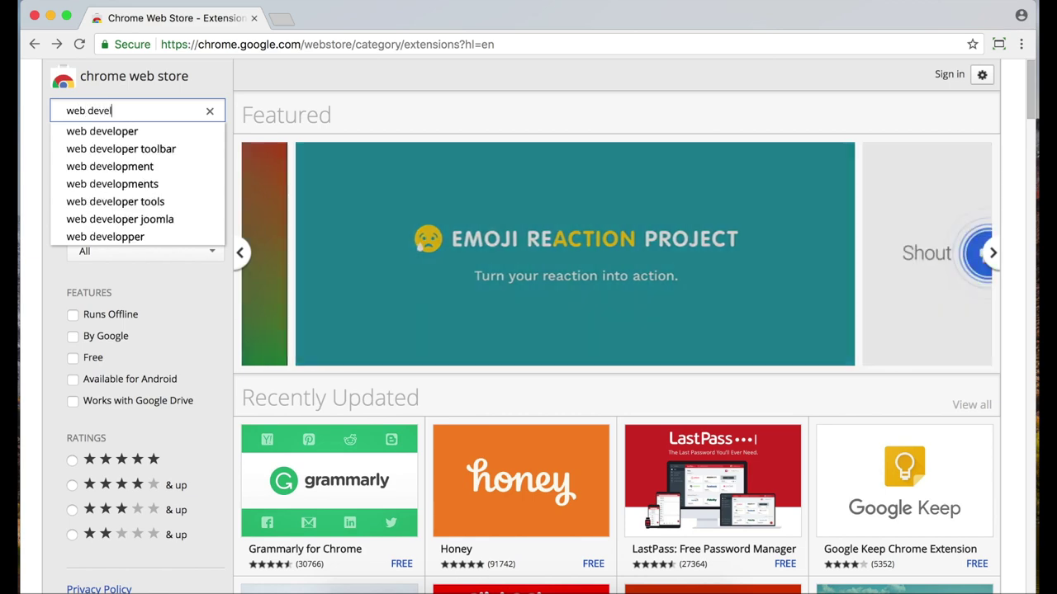
{"action": "type", "text": "oper"}
{"action": "key", "text": "Return"}
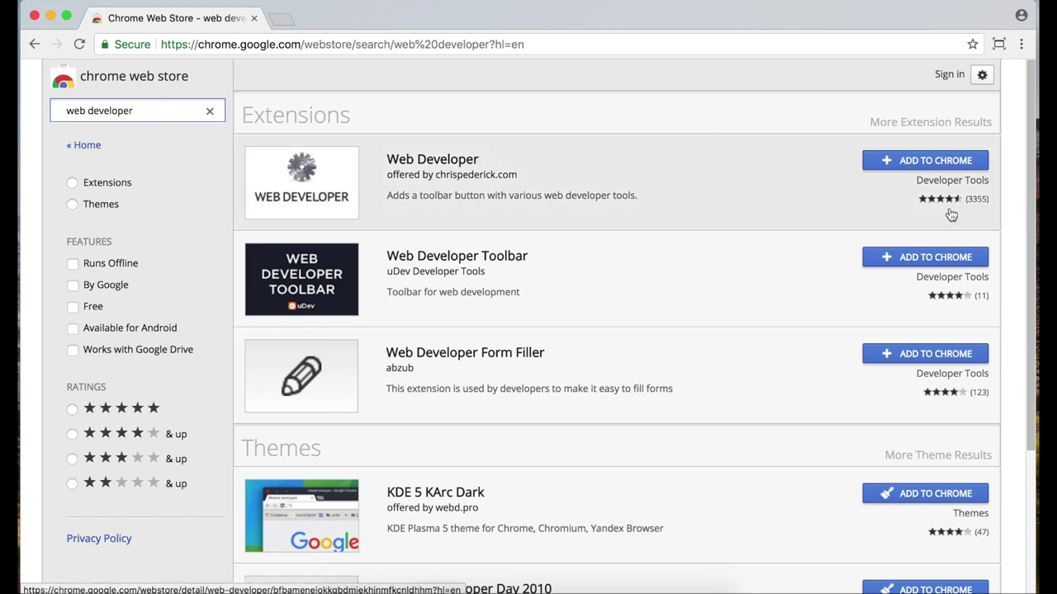
{"action": "left_click", "coordinate": [951, 215]}
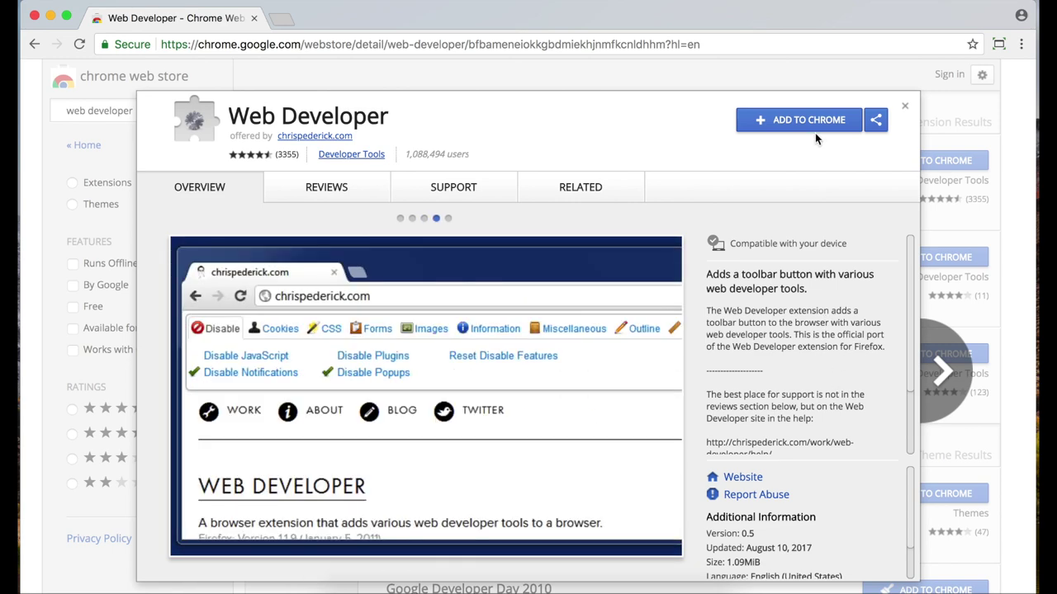
{"action": "left_click", "coordinate": [809, 121]}
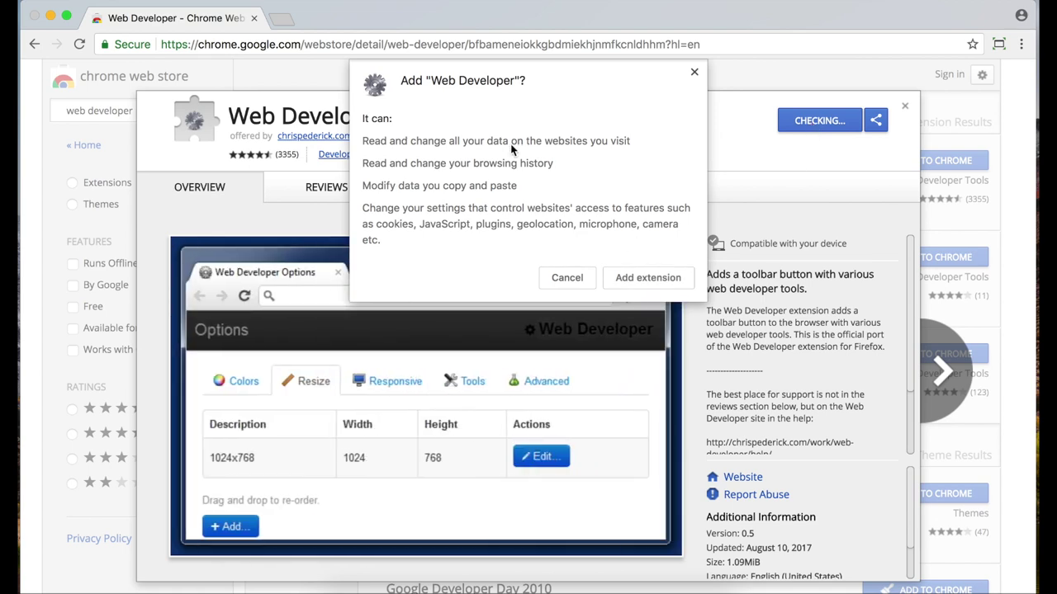
{"action": "left_click", "coordinate": [648, 278]}
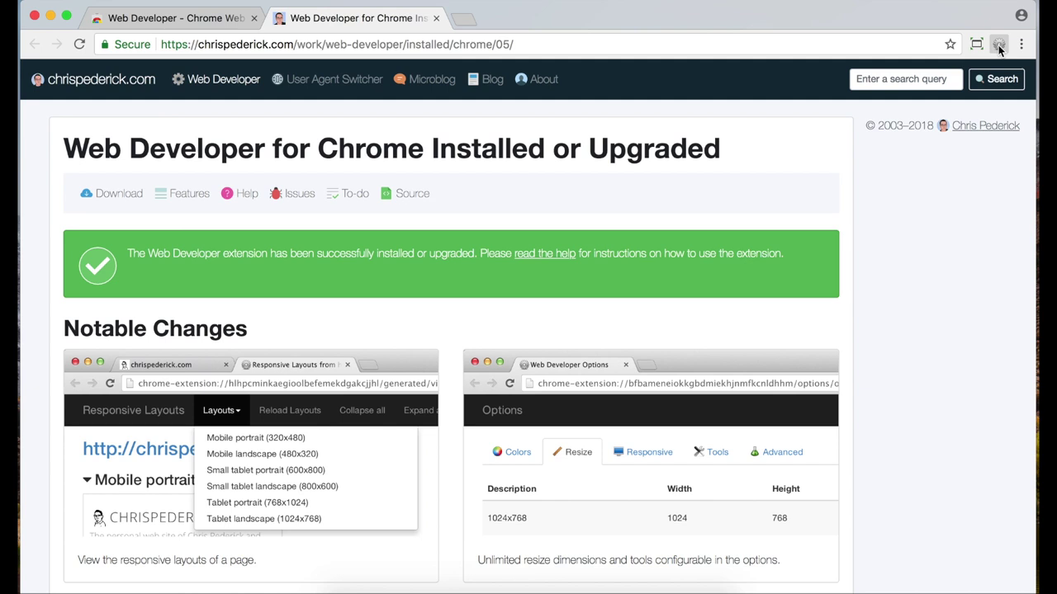
Browse the Web Developer panel's Cookies, CSS, Forms and Images tool sections
{"action": "left_click", "coordinate": [998, 45]}
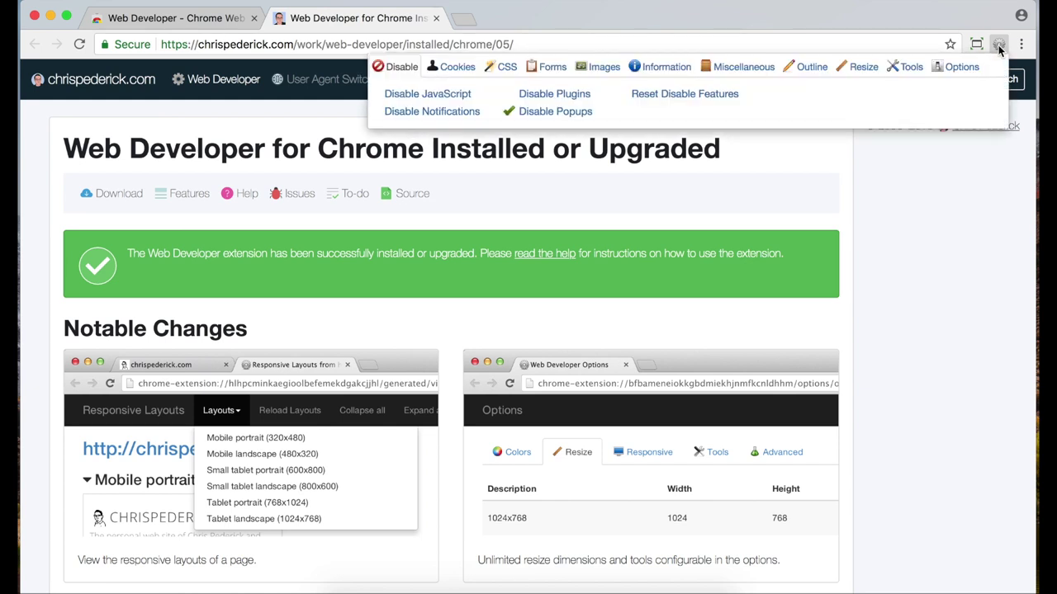
{"action": "left_click", "coordinate": [452, 68]}
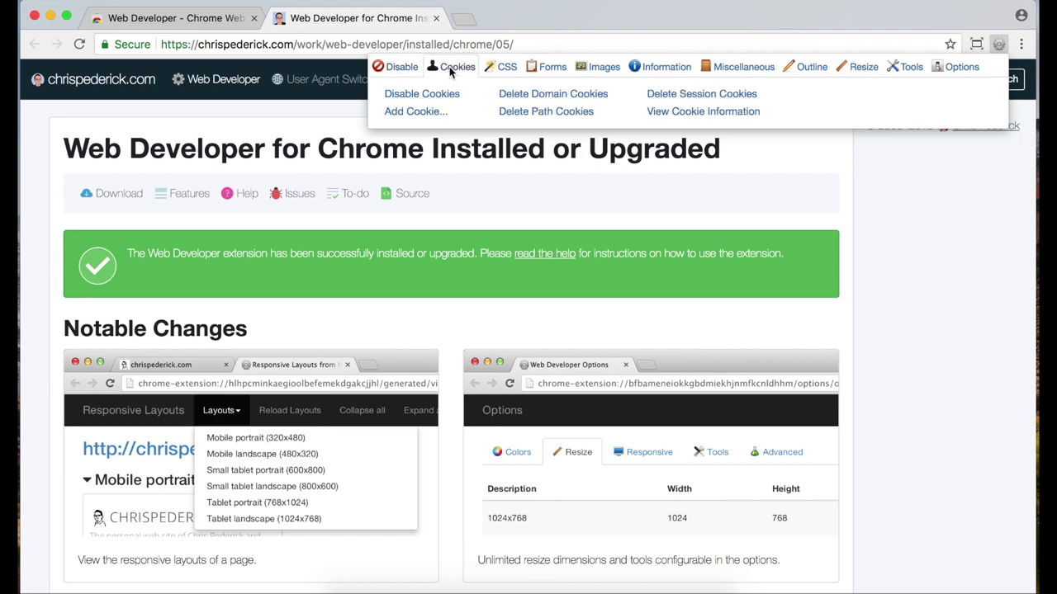
{"action": "left_click", "coordinate": [510, 67]}
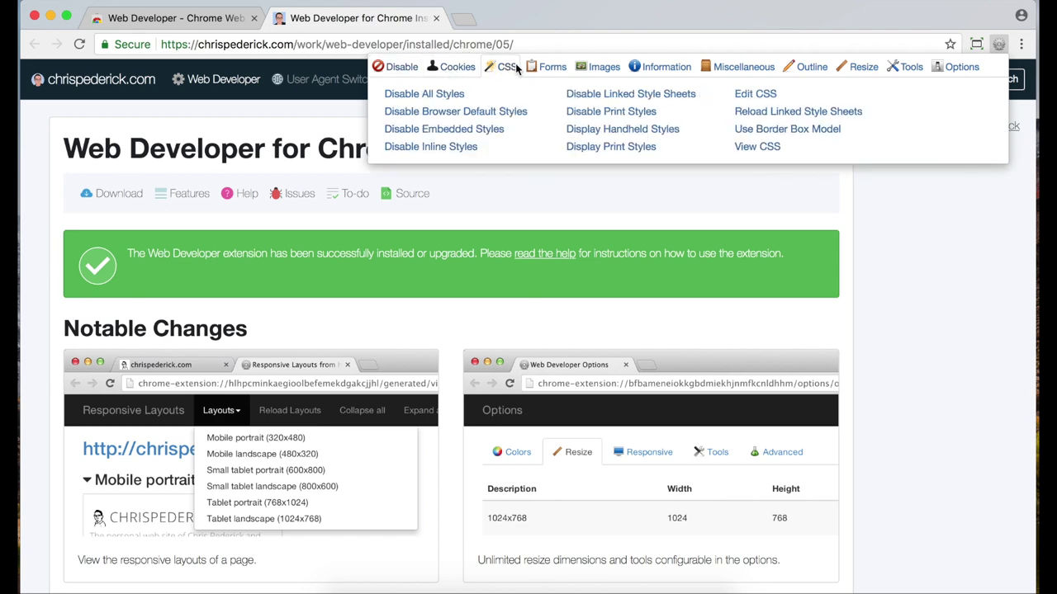
{"action": "left_click", "coordinate": [553, 67]}
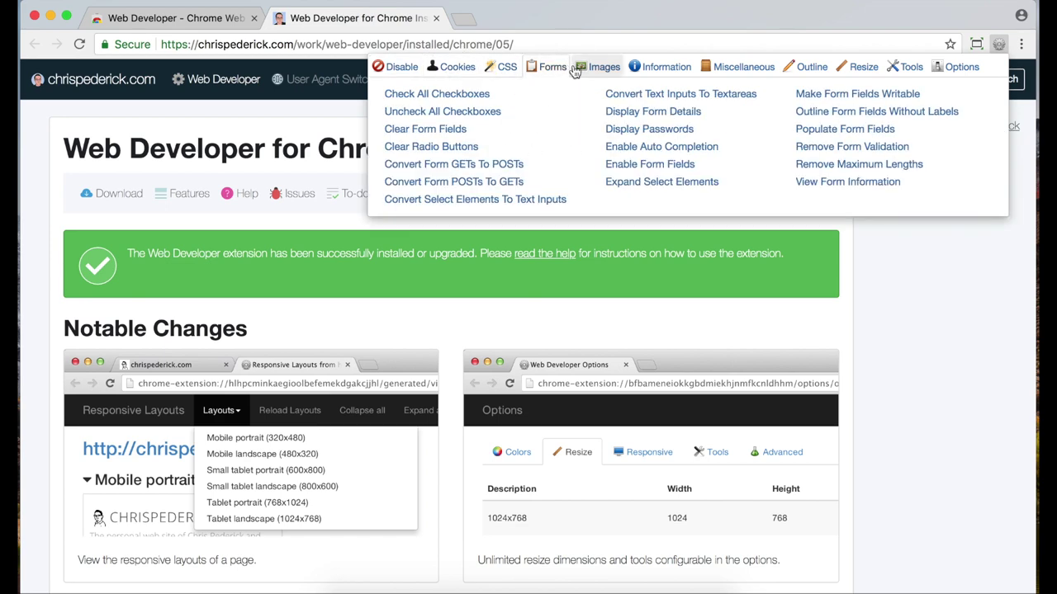
{"action": "left_click", "coordinate": [594, 66]}
Load TechCrunch in a new tab, disable JavaScript, and open the Baidu AI exec article
{"action": "left_click", "coordinate": [464, 18]}
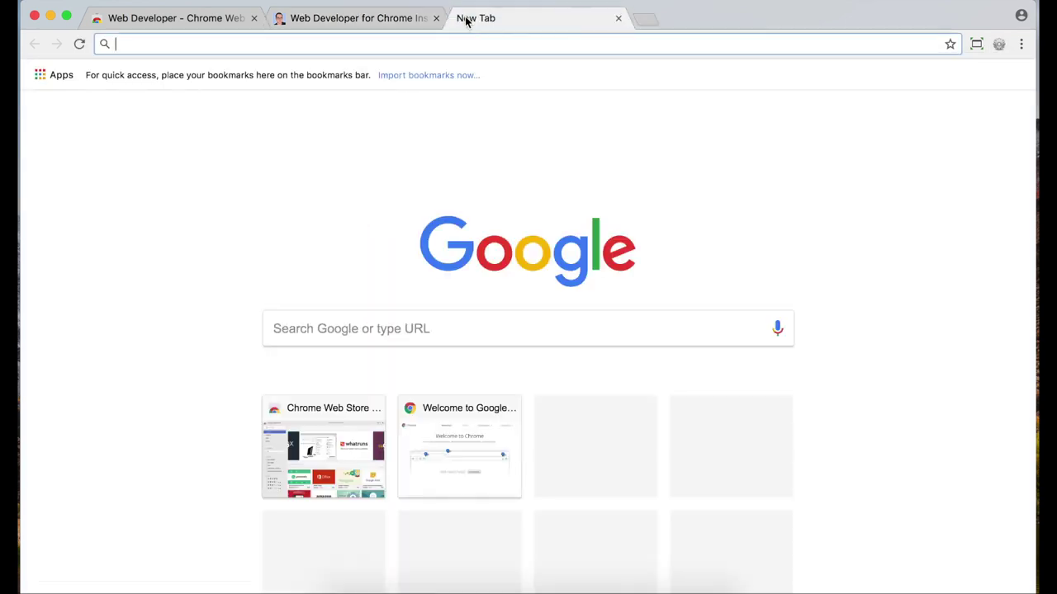
{"action": "type", "text": "tech"}
{"action": "key", "text": "Return"}
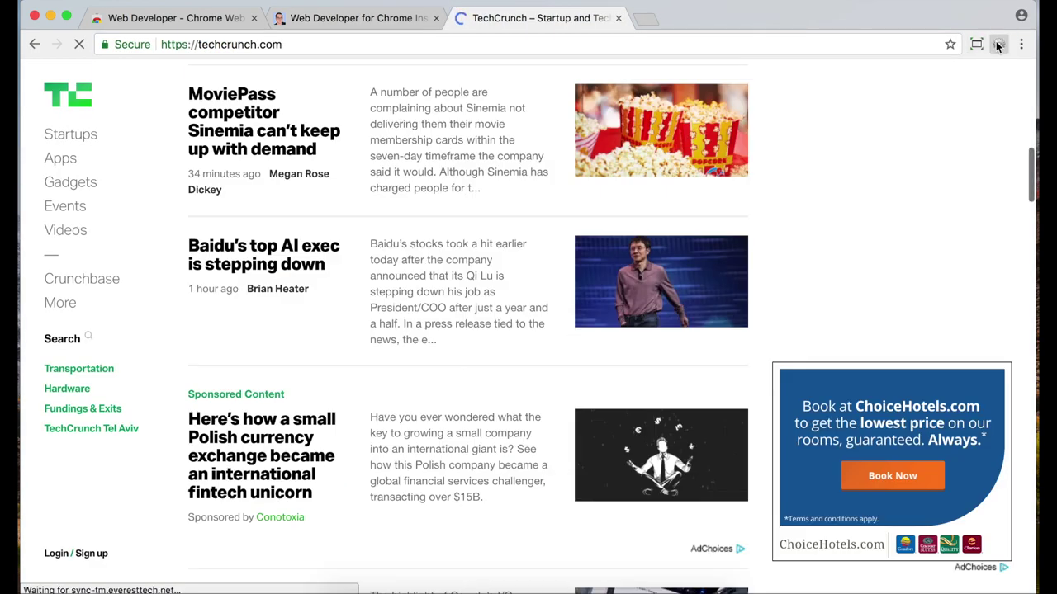
{"action": "left_click", "coordinate": [997, 46]}
{"action": "left_click", "coordinate": [426, 96]}
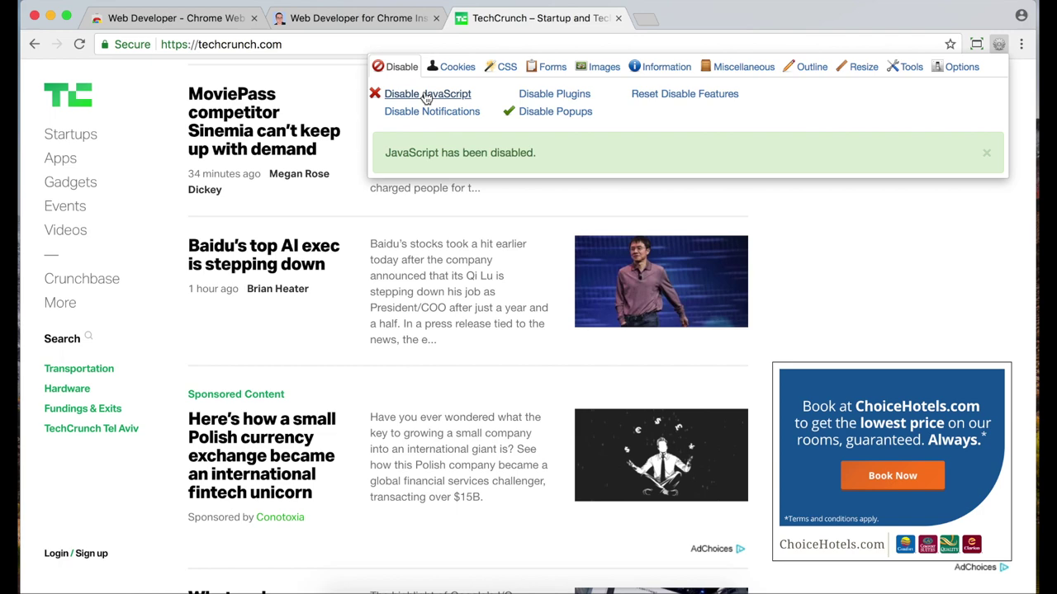
{"action": "left_click", "coordinate": [510, 209]}
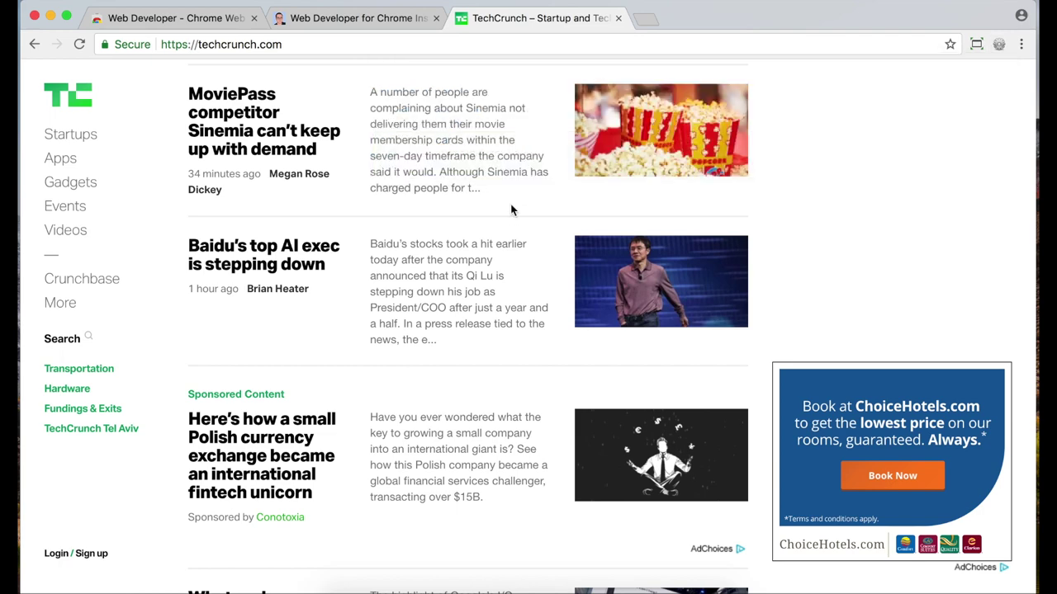
{"action": "left_click", "coordinate": [265, 252]}
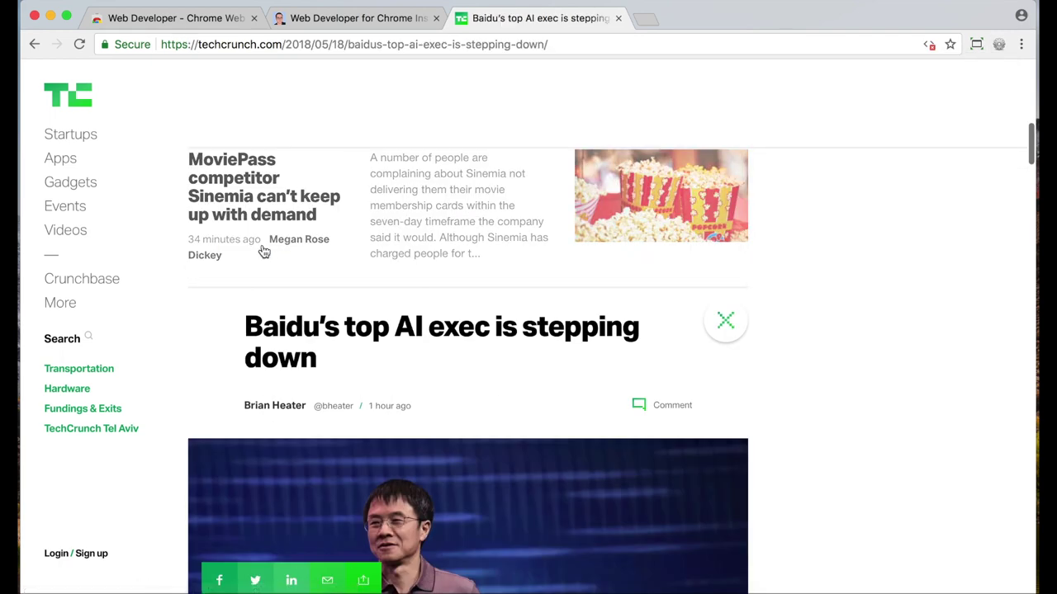
Scroll through the Baidu article to inspect it with JavaScript disabled
{"action": "scroll", "coordinate": [441, 309], "scroll_direction": "up", "scroll_amount": 2}
{"action": "scroll", "coordinate": [443, 315], "scroll_direction": "up", "scroll_amount": 10}
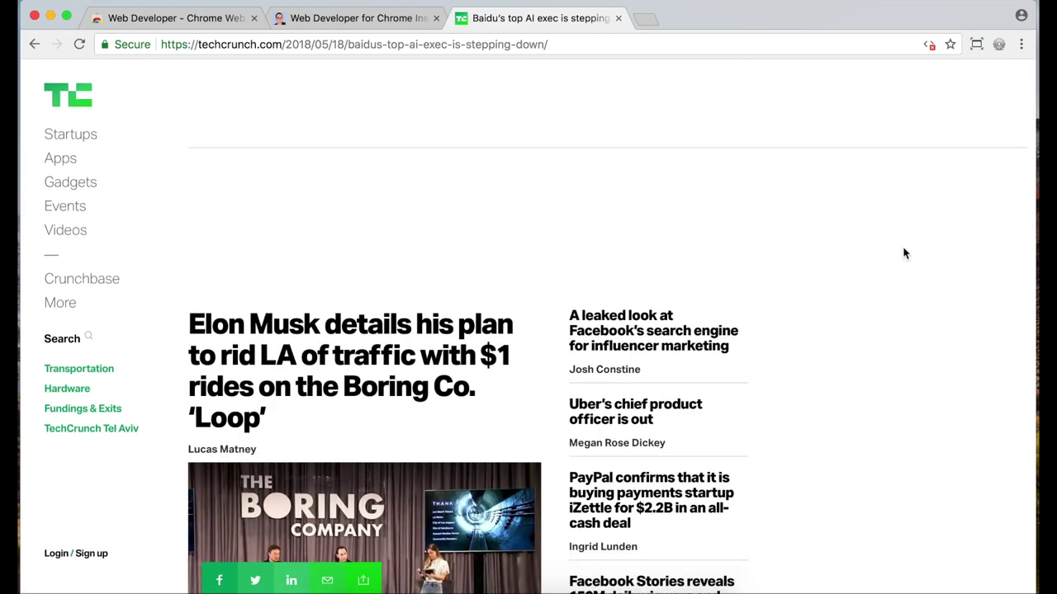
{"action": "scroll", "coordinate": [823, 274], "scroll_direction": "down", "scroll_amount": 4}
{"action": "scroll", "coordinate": [823, 274], "scroll_direction": "down", "scroll_amount": 3}
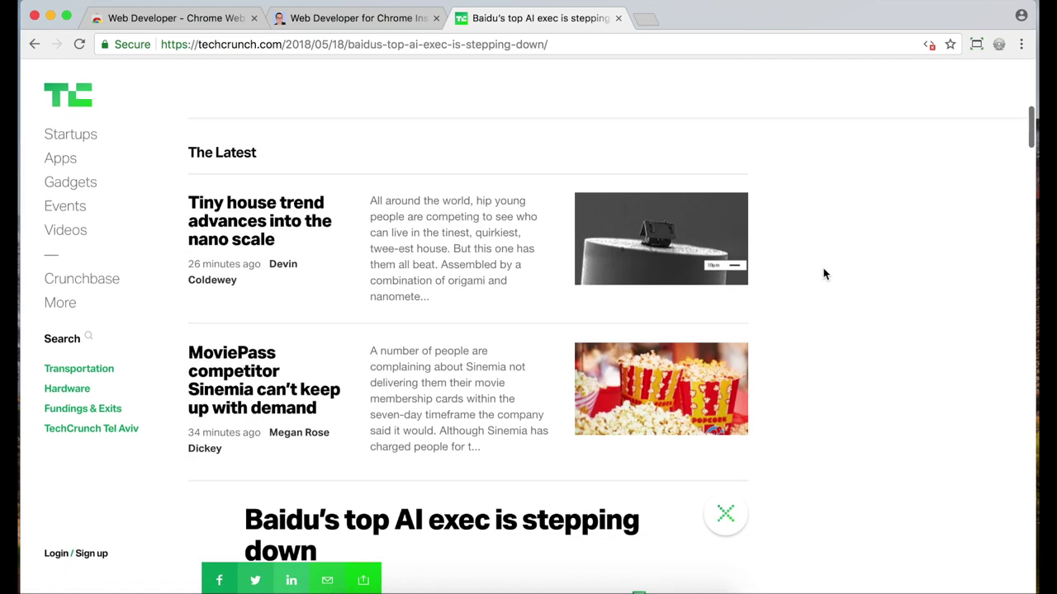
{"action": "scroll", "coordinate": [823, 274], "scroll_direction": "down", "scroll_amount": 3}
{"action": "scroll", "coordinate": [823, 274], "scroll_direction": "down", "scroll_amount": 3}
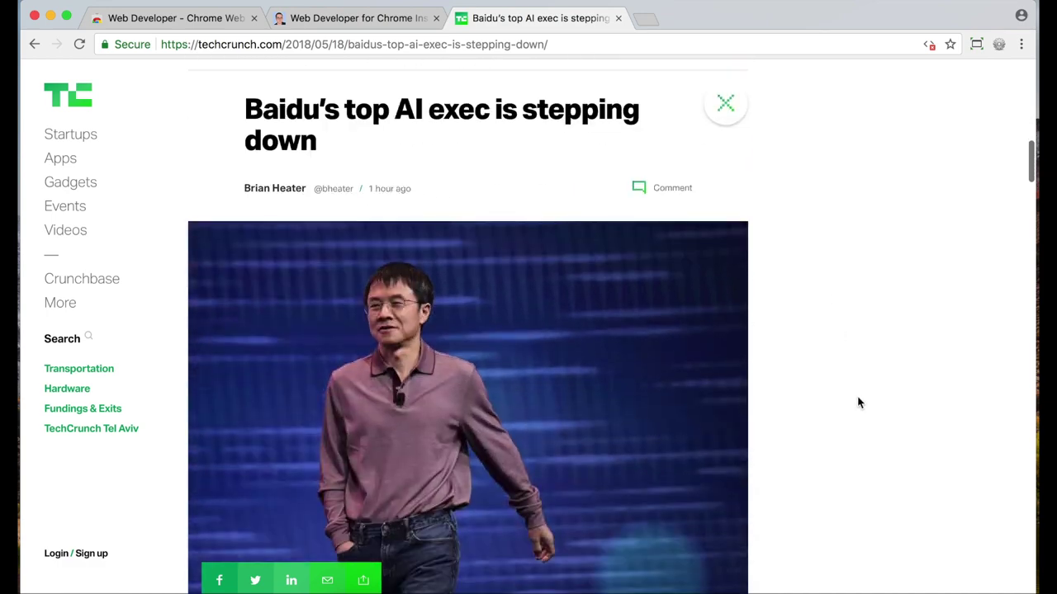
{"action": "scroll", "coordinate": [884, 425], "scroll_direction": "down", "scroll_amount": 5}
{"action": "scroll", "coordinate": [877, 427], "scroll_direction": "down", "scroll_amount": 2}
{"action": "scroll", "coordinate": [878, 426], "scroll_direction": "up", "scroll_amount": 15}
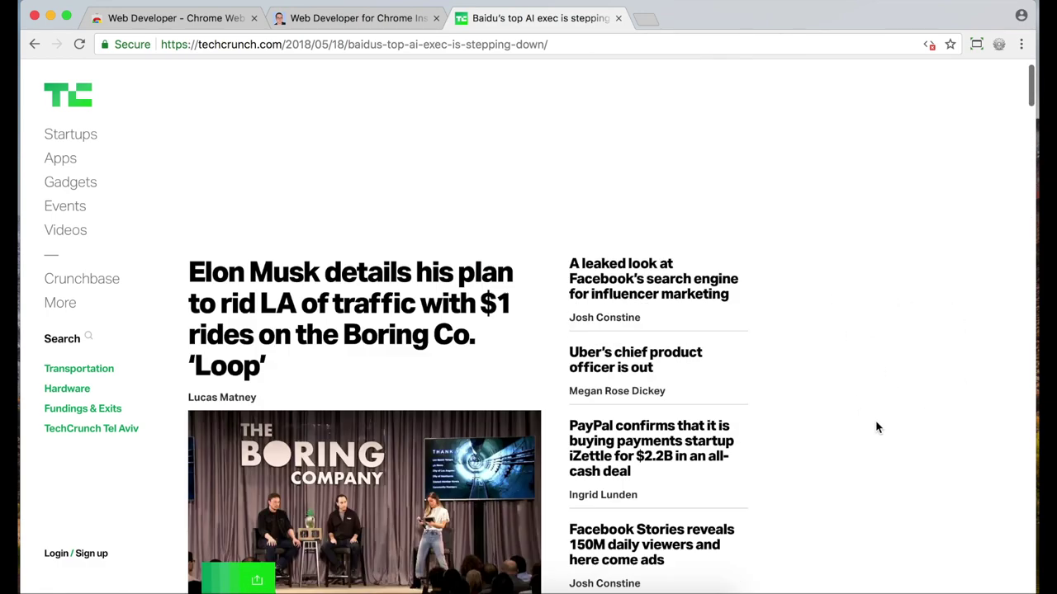
Re-enable JavaScript via Web Developer's Disable menu and reload the article
{"action": "left_click", "coordinate": [999, 45]}
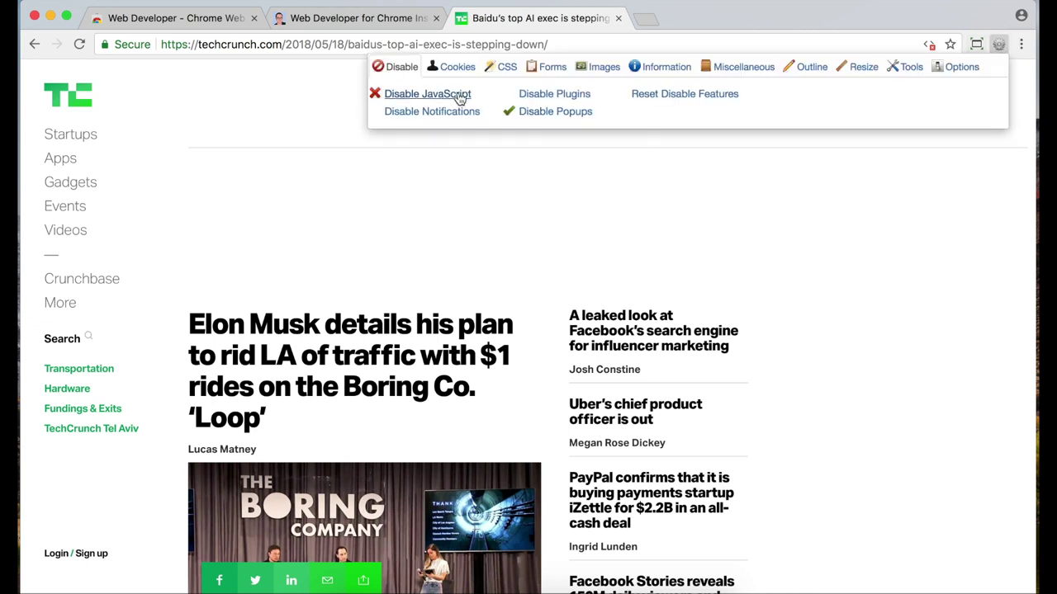
{"action": "left_click", "coordinate": [460, 96]}
{"action": "left_click", "coordinate": [500, 244]}
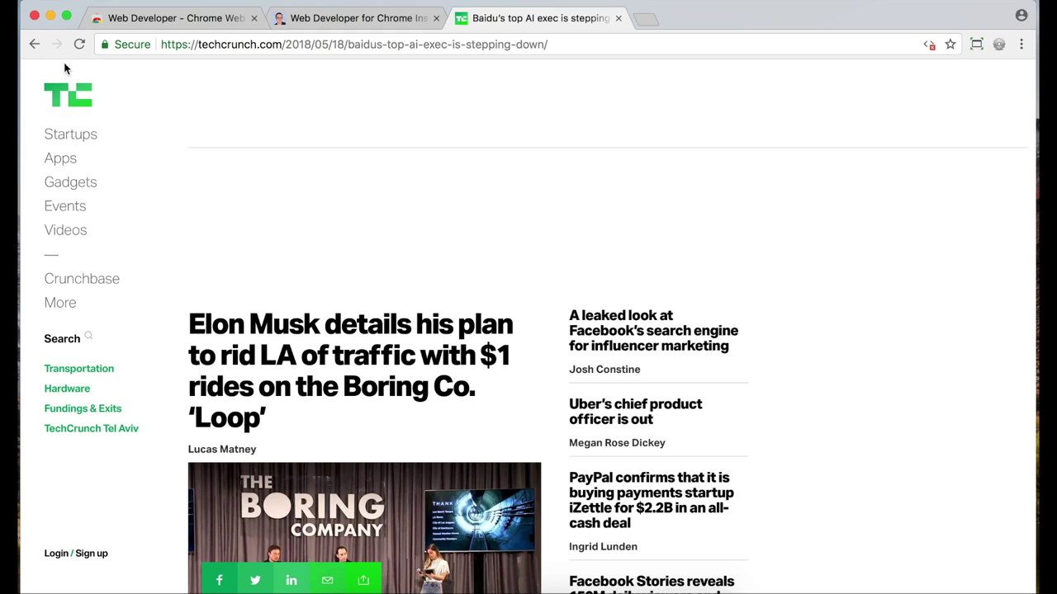
{"action": "left_click", "coordinate": [79, 44]}
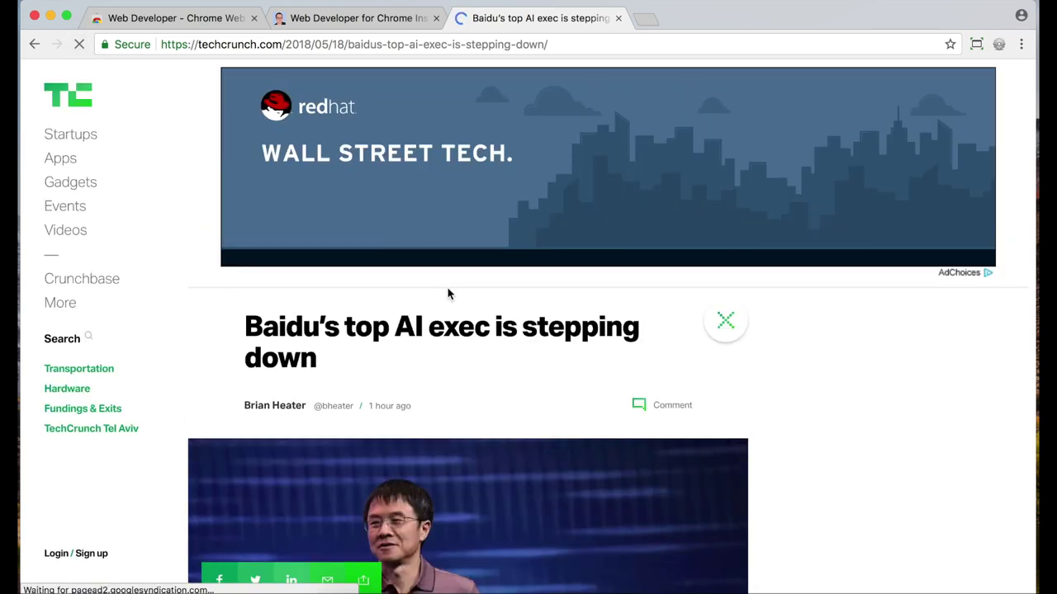
Disable plugins on the Baidu article with Web Developer and reload the page
{"action": "left_click", "coordinate": [999, 45]}
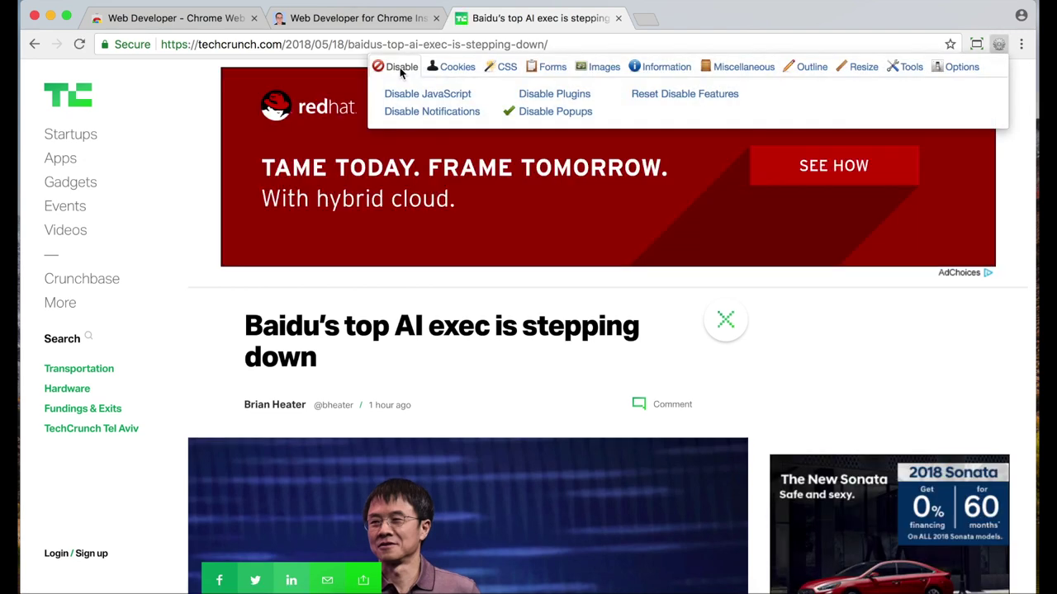
{"action": "left_click", "coordinate": [547, 98]}
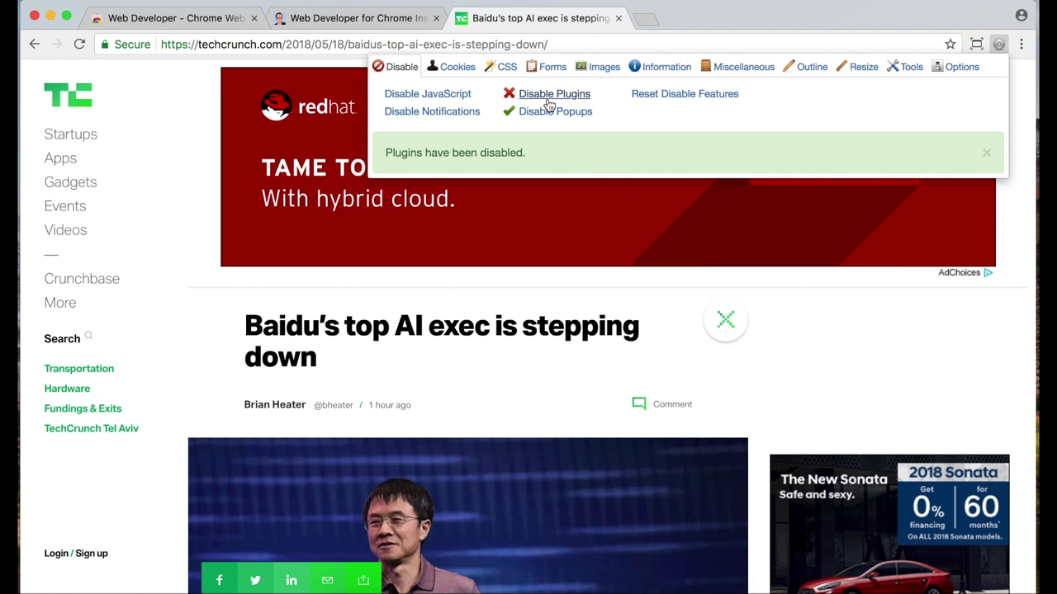
{"action": "left_click", "coordinate": [1030, 299]}
{"action": "right_click", "coordinate": [682, 285]}
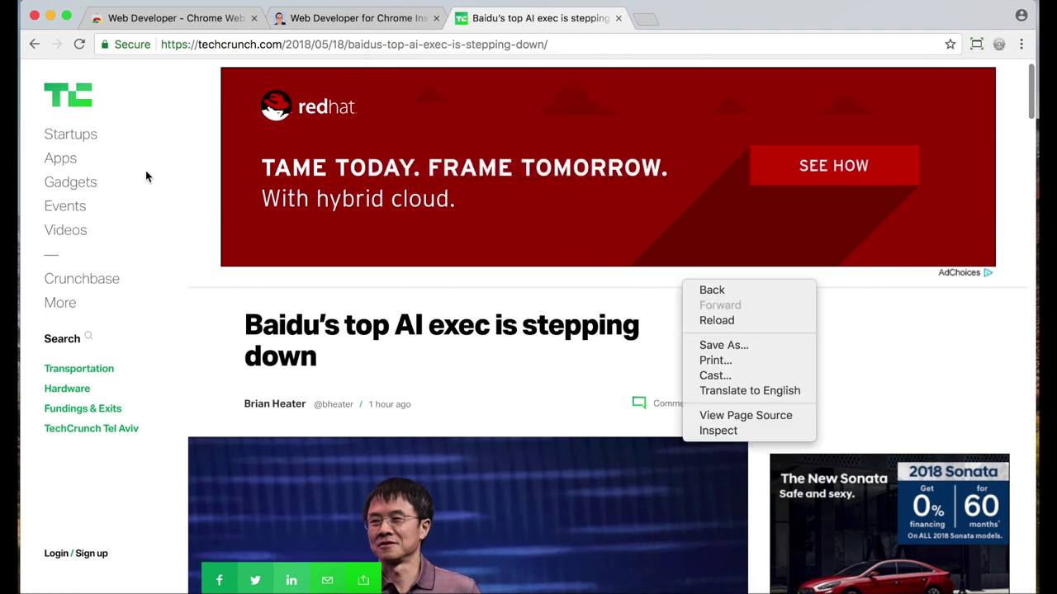
{"action": "left_click", "coordinate": [232, 294]}
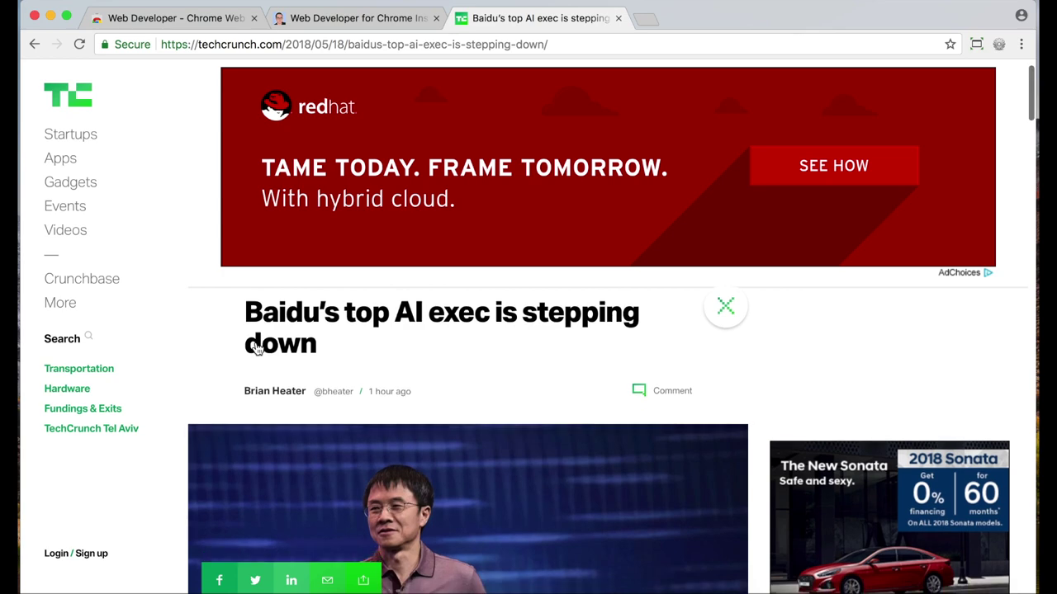
{"action": "left_click", "coordinate": [80, 45]}
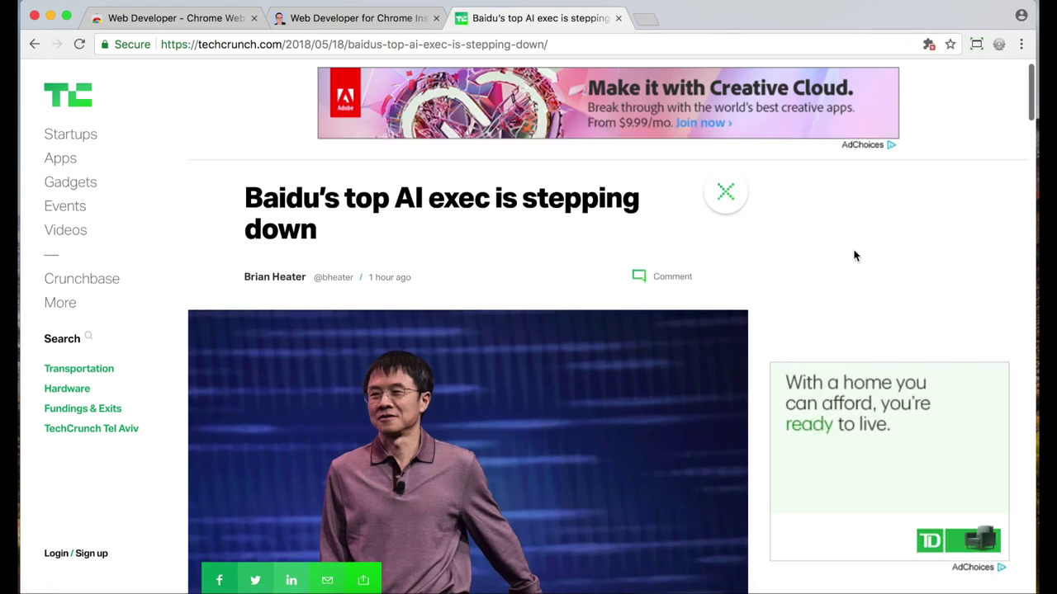
View the article with all styles and browser default styles disabled
{"action": "left_click", "coordinate": [1000, 46]}
{"action": "left_click", "coordinate": [1001, 45]}
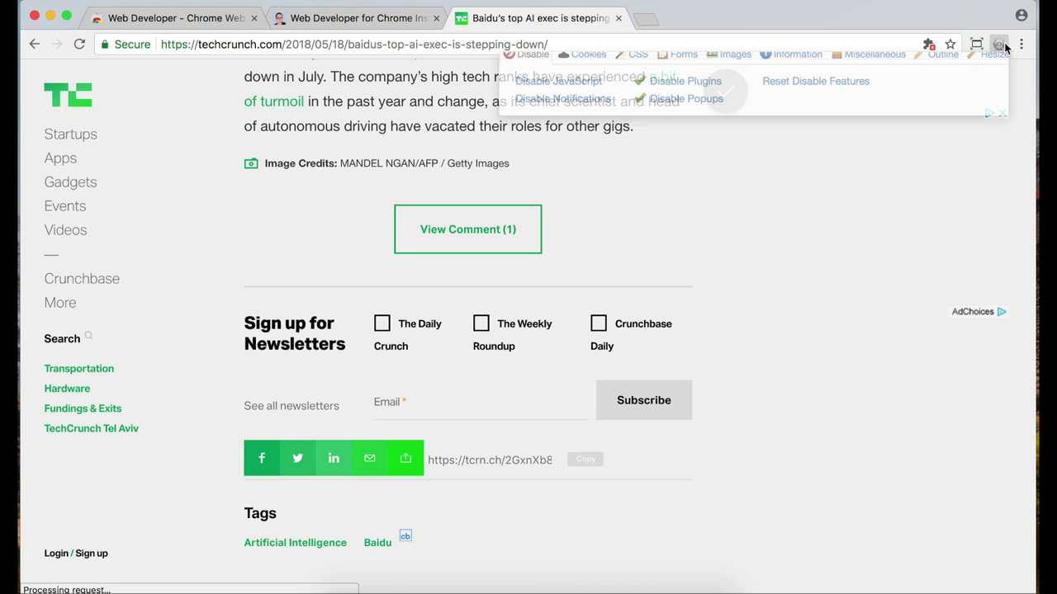
{"action": "left_click", "coordinate": [452, 66]}
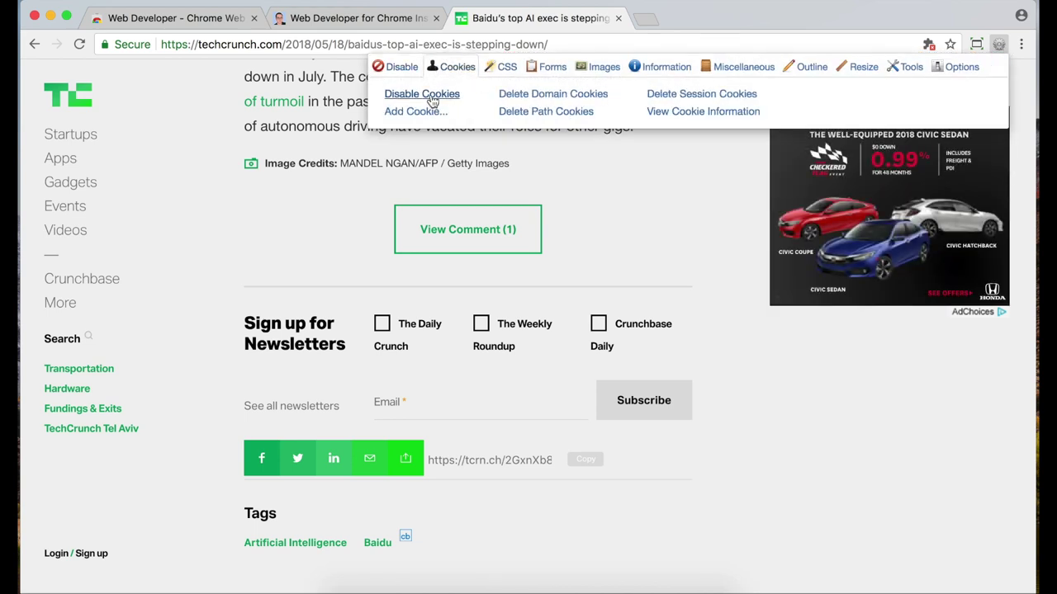
{"action": "left_click", "coordinate": [507, 67]}
{"action": "left_click", "coordinate": [447, 94]}
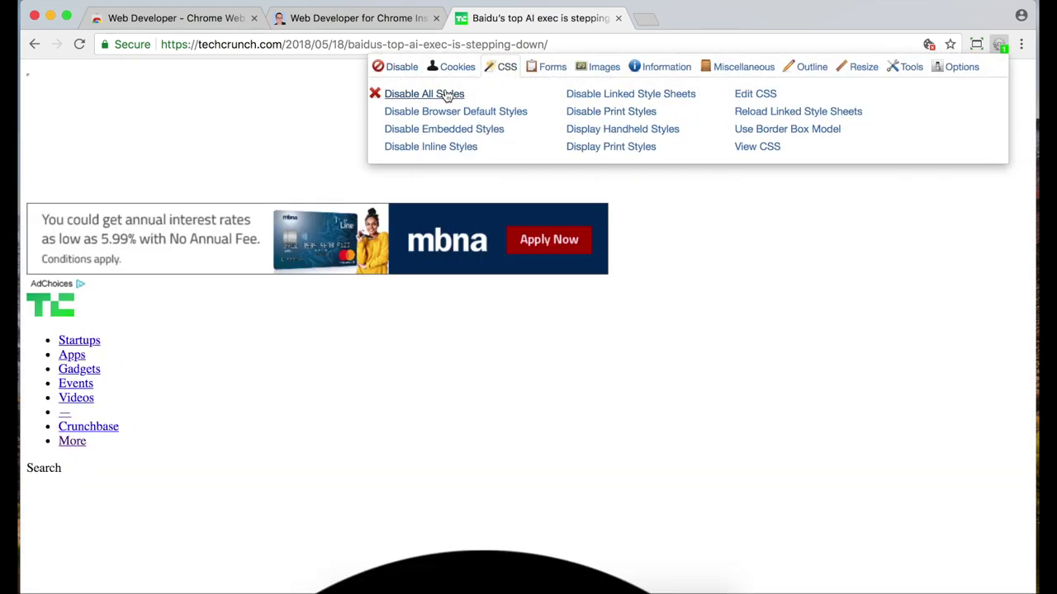
{"action": "left_click", "coordinate": [449, 112]}
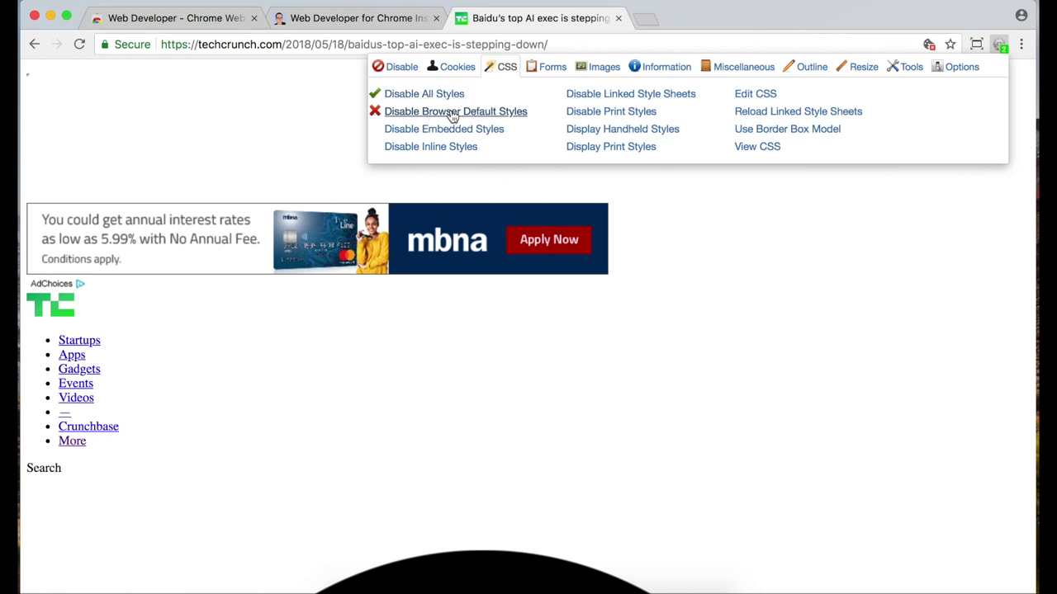
{"action": "scroll", "coordinate": [562, 310], "scroll_direction": "down", "scroll_amount": 5}
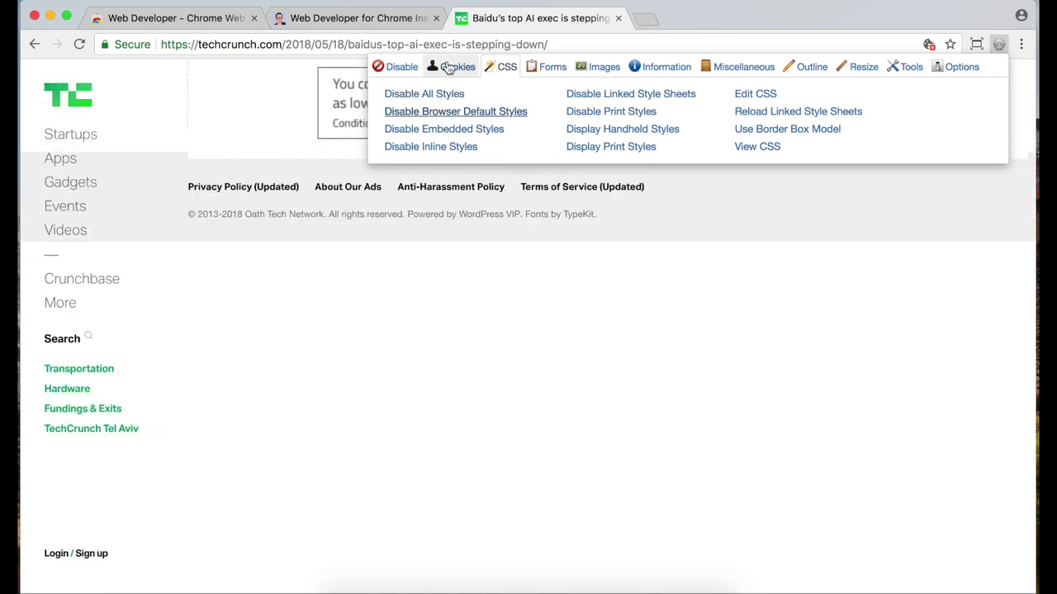
Turn cookies back on in Web Developer's Cookies section
{"action": "left_click", "coordinate": [448, 68]}
{"action": "left_click", "coordinate": [420, 94]}
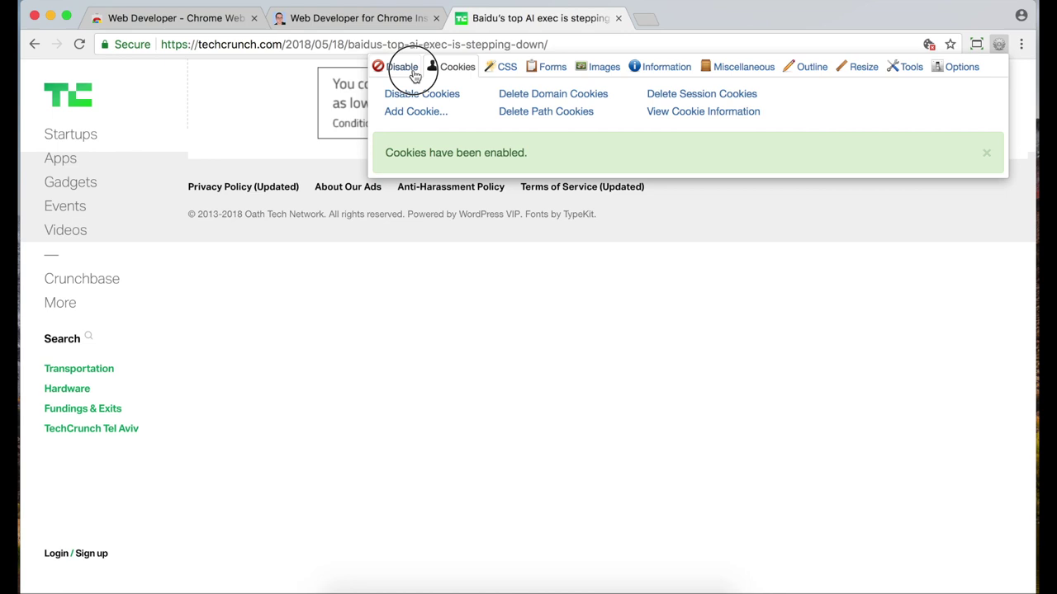
{"action": "left_click", "coordinate": [404, 68]}
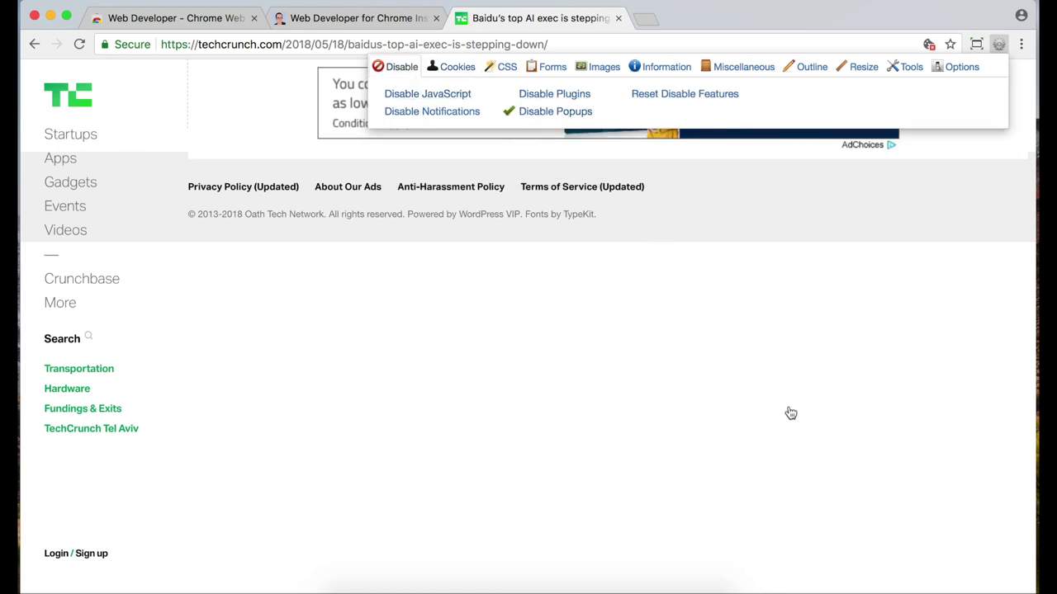
Search the Web Store for 'Full page' and add the Full Page Screenshot extension
{"action": "type", "text": "F"}
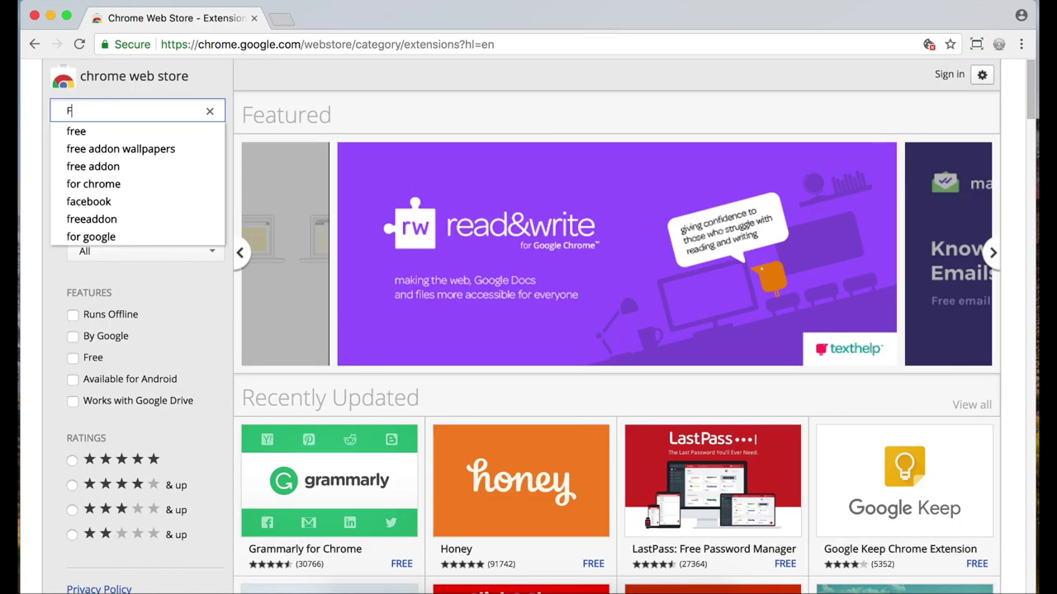
{"action": "type", "text": "ull page scr"}
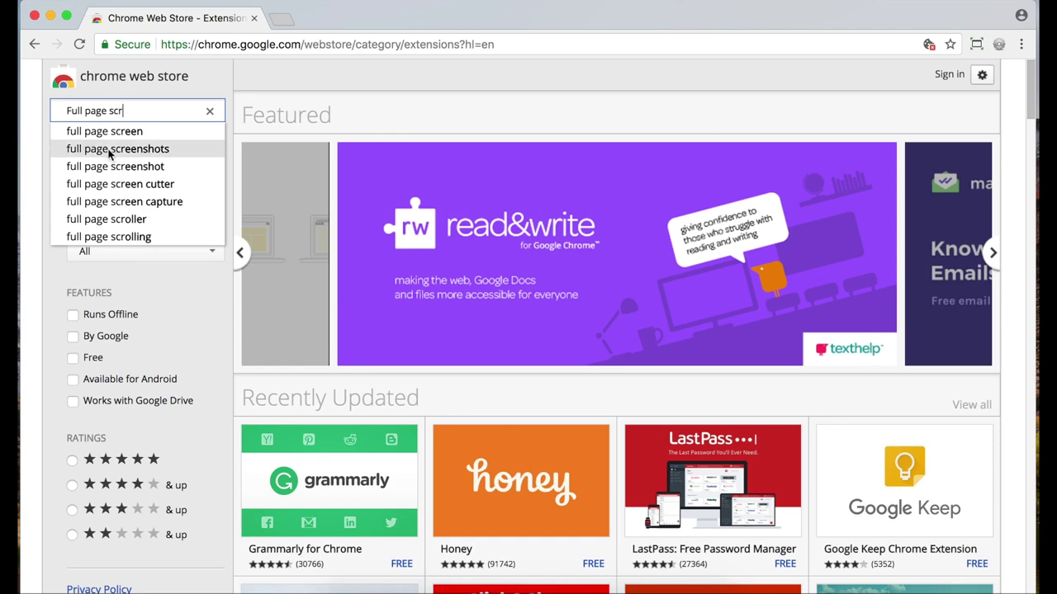
{"action": "left_click", "coordinate": [112, 149]}
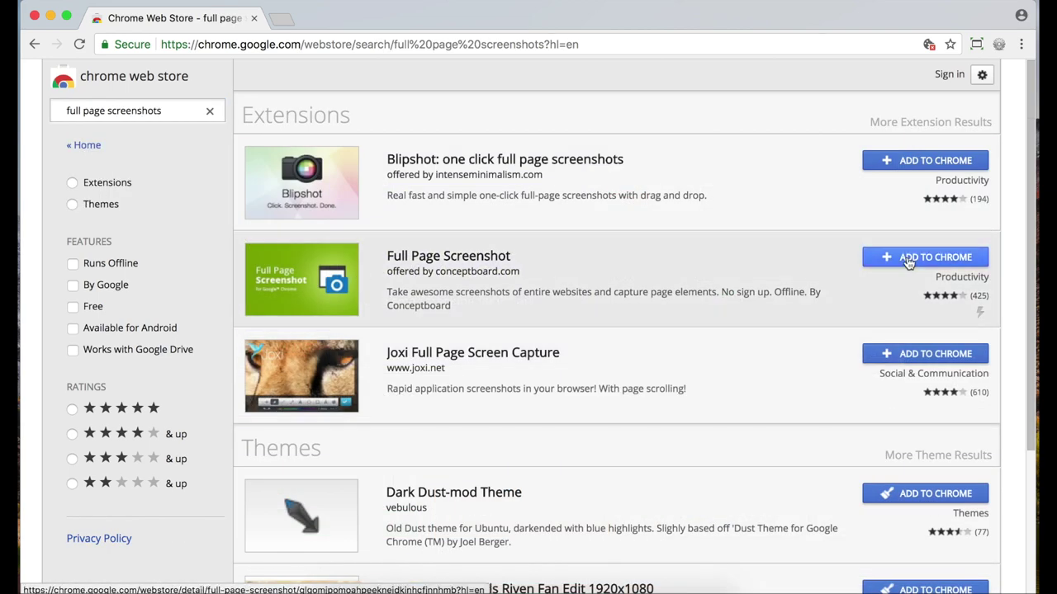
{"action": "left_click", "coordinate": [908, 259]}
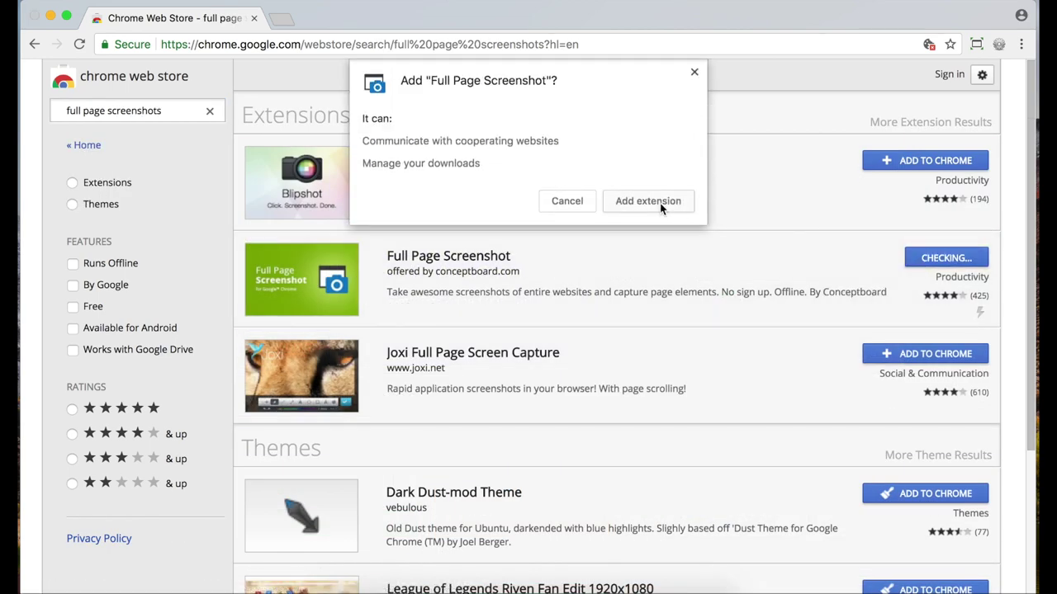
{"action": "left_click", "coordinate": [660, 204]}
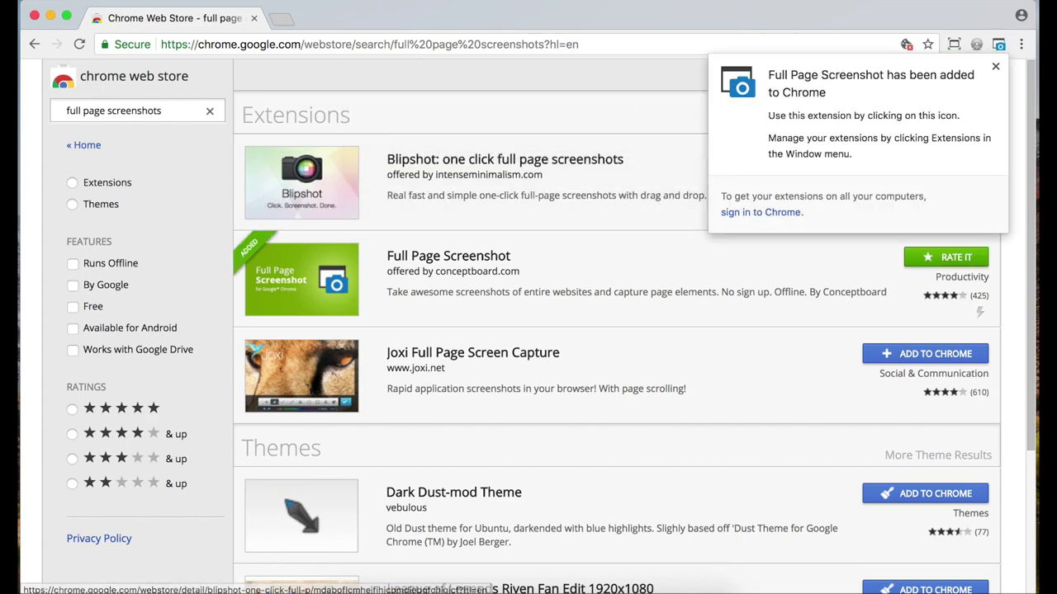
Capture the entire TechCrunch homepage and save it as a PNG download
{"action": "left_click", "coordinate": [296, 21]}
{"action": "type", "text": "tec"}
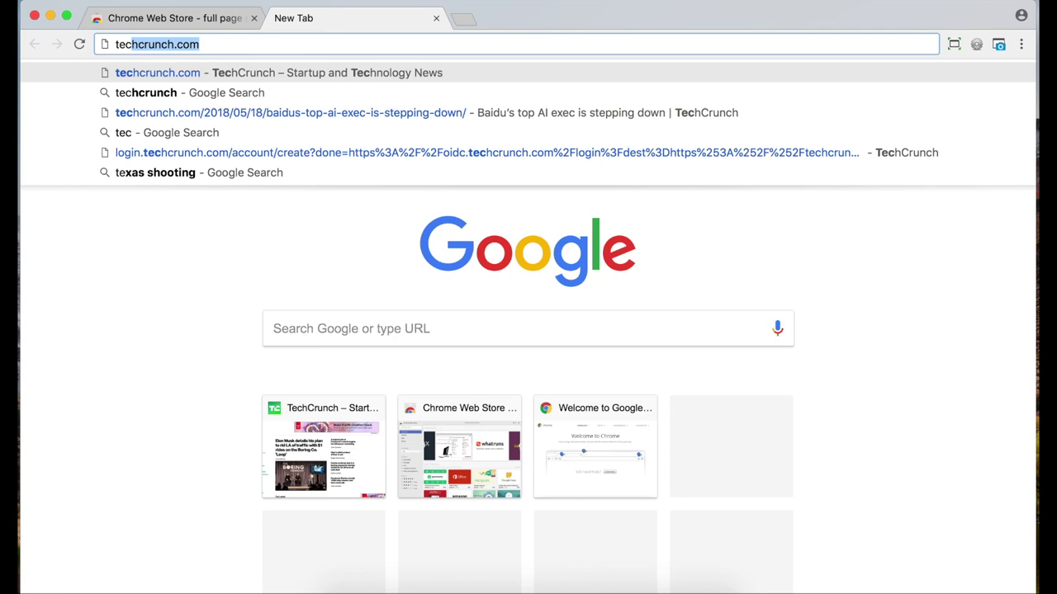
{"action": "key", "text": "Return"}
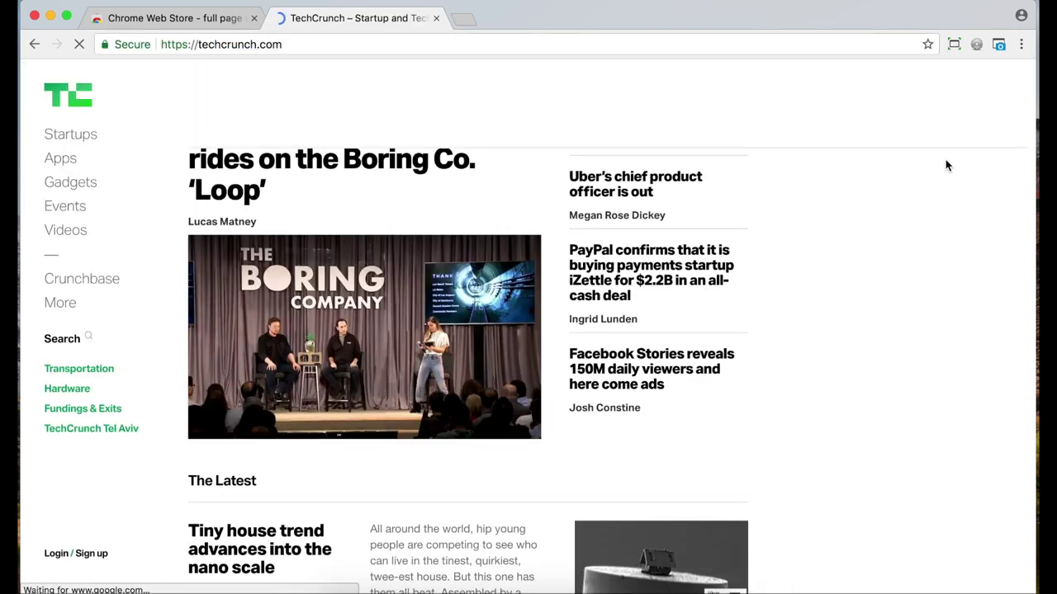
{"action": "left_click", "coordinate": [999, 44]}
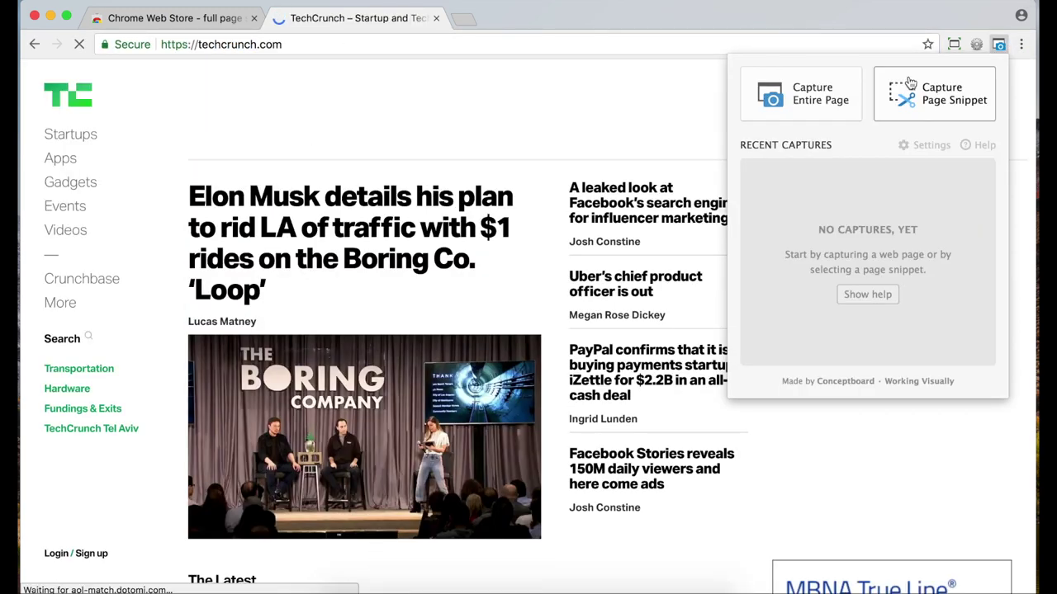
{"action": "left_click", "coordinate": [817, 99]}
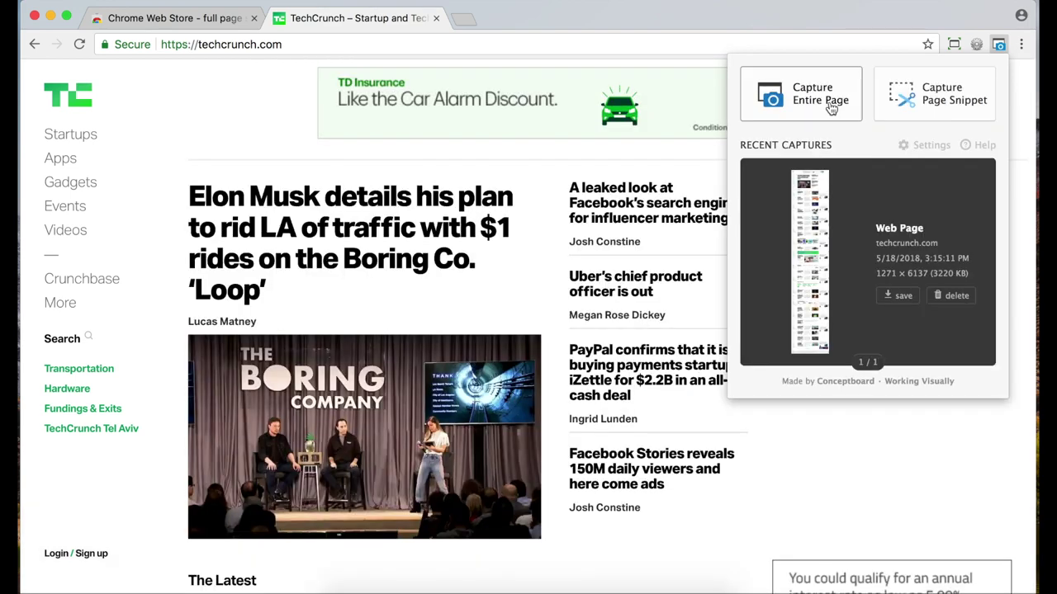
{"action": "left_click", "coordinate": [895, 303]}
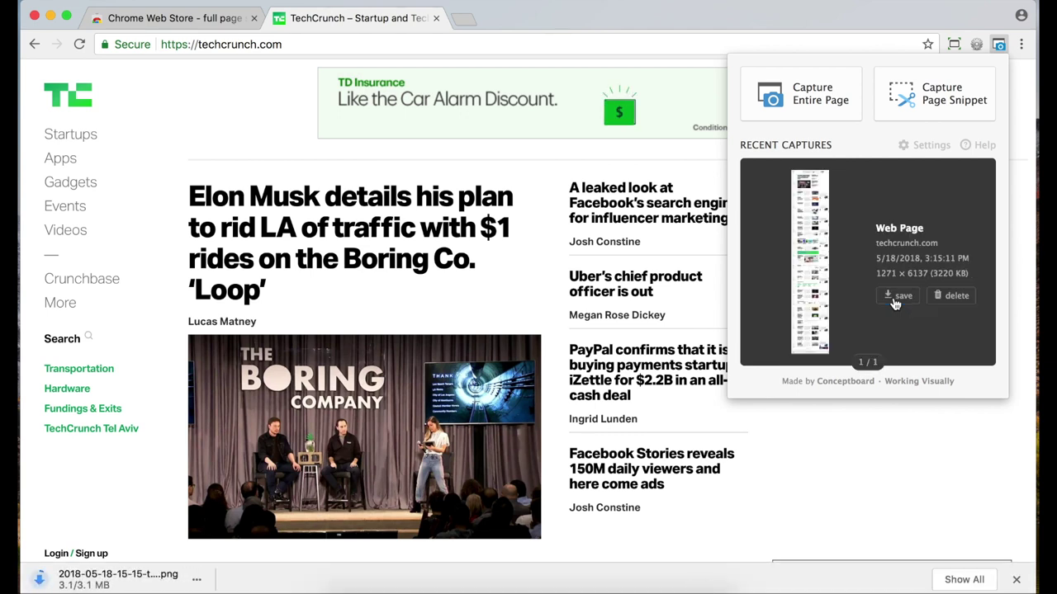
{"action": "left_click", "coordinate": [196, 579]}
Show the downloaded techcrunch.com screenshot PNG from the Downloads folder
{"action": "left_click", "coordinate": [256, 537]}
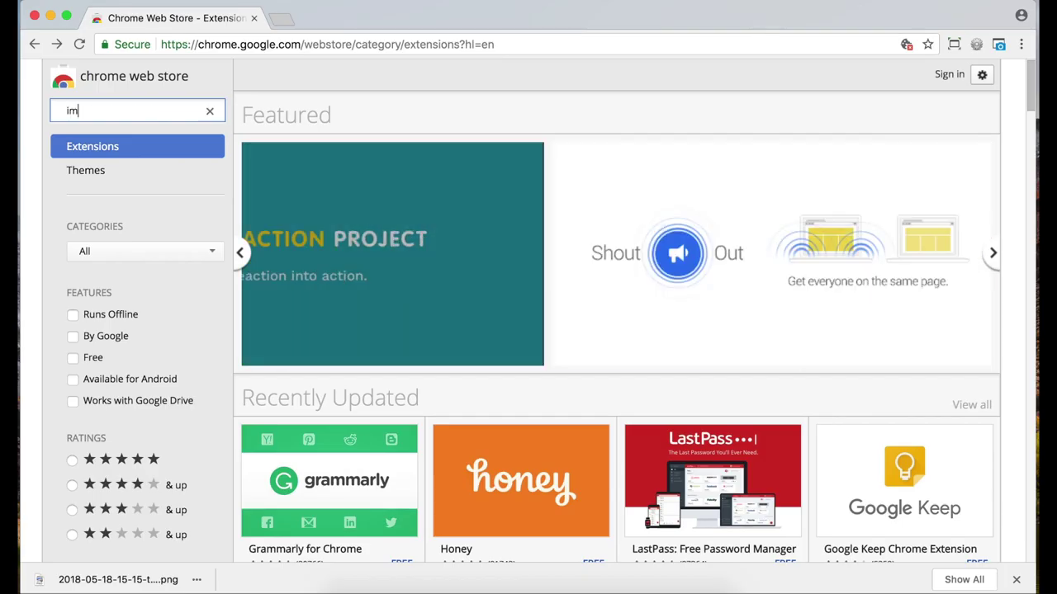
Search the Web Store for 'image downloader' and add the Image Downloader extension
{"action": "type", "text": "age d"}
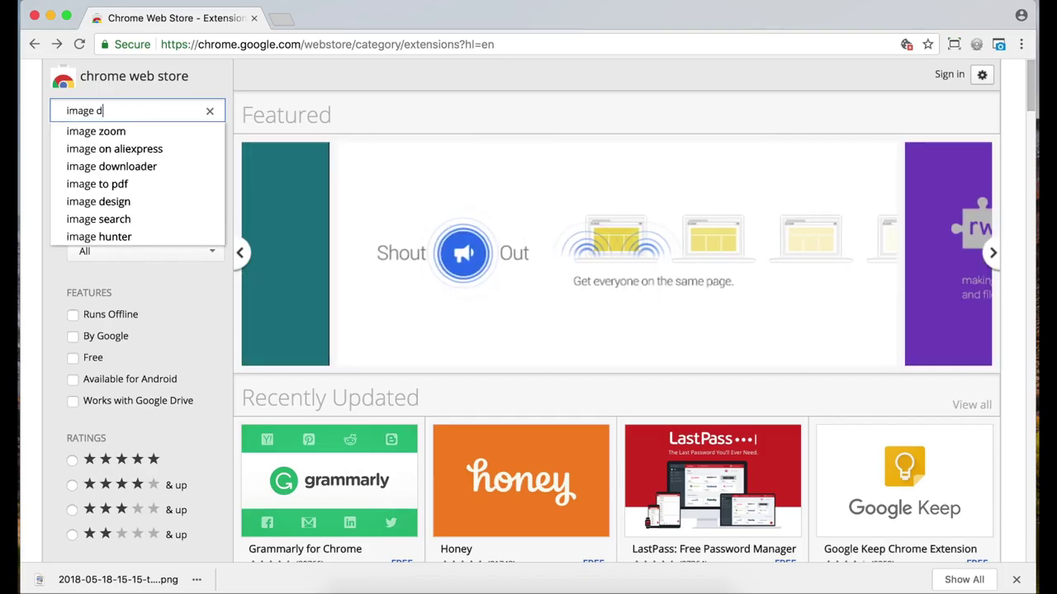
{"action": "type", "text": "ownloader"}
{"action": "key", "text": "Return"}
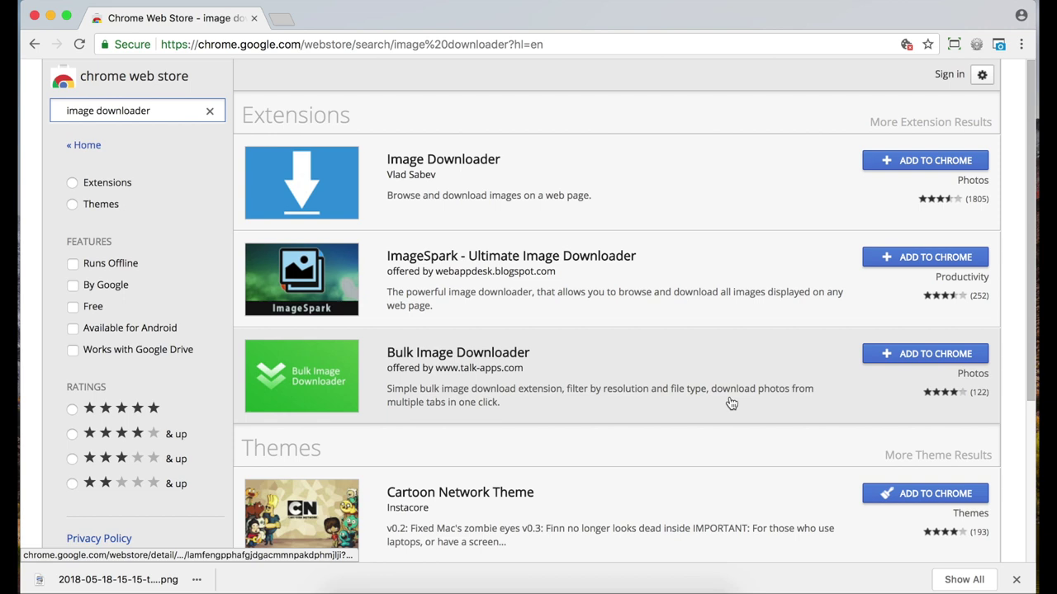
{"action": "left_click", "coordinate": [914, 168]}
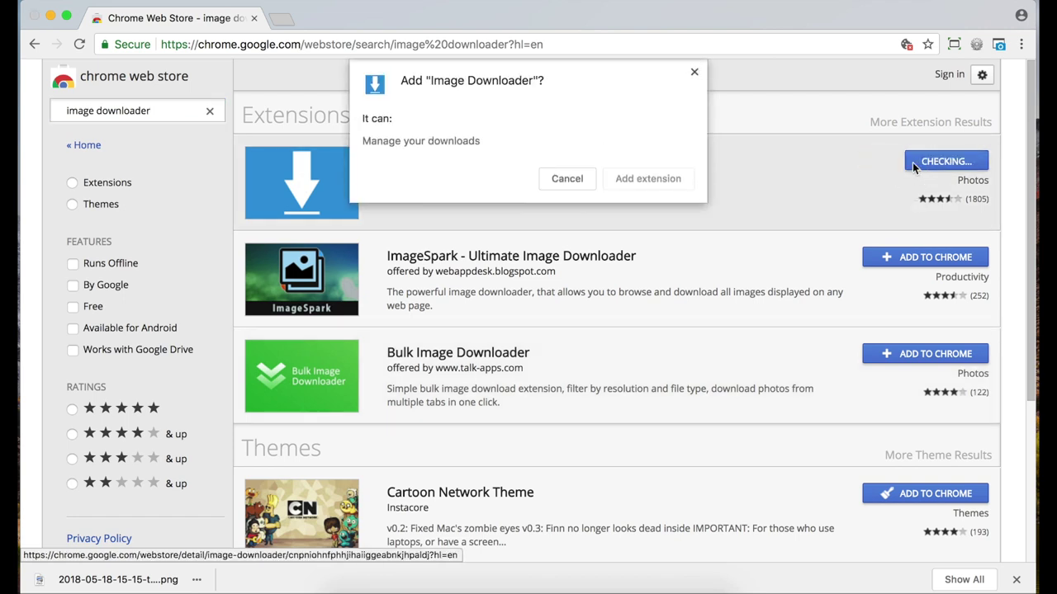
{"action": "left_click", "coordinate": [661, 183]}
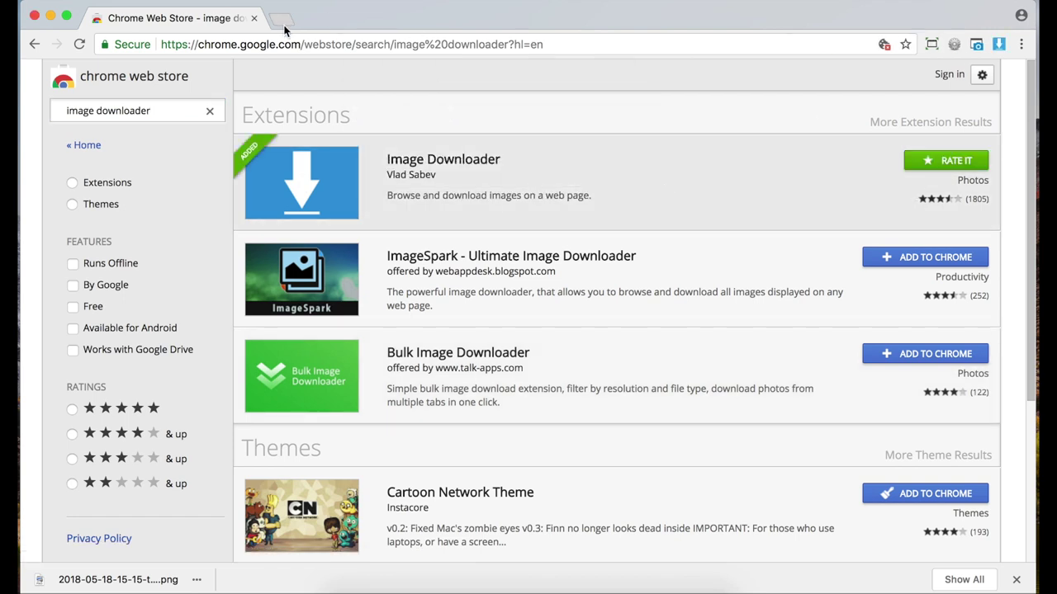
List TechCrunch's images with Image Downloader and download the walking robots image
{"action": "left_click", "coordinate": [283, 23]}
{"action": "type", "text": "tech"}
{"action": "key", "text": "Return"}
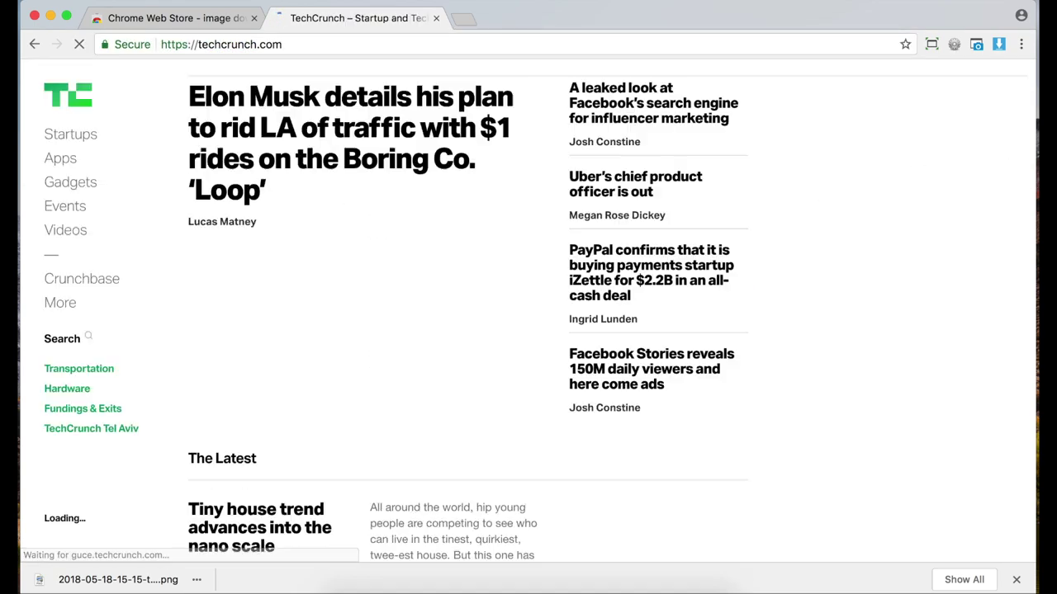
{"action": "left_click", "coordinate": [999, 45]}
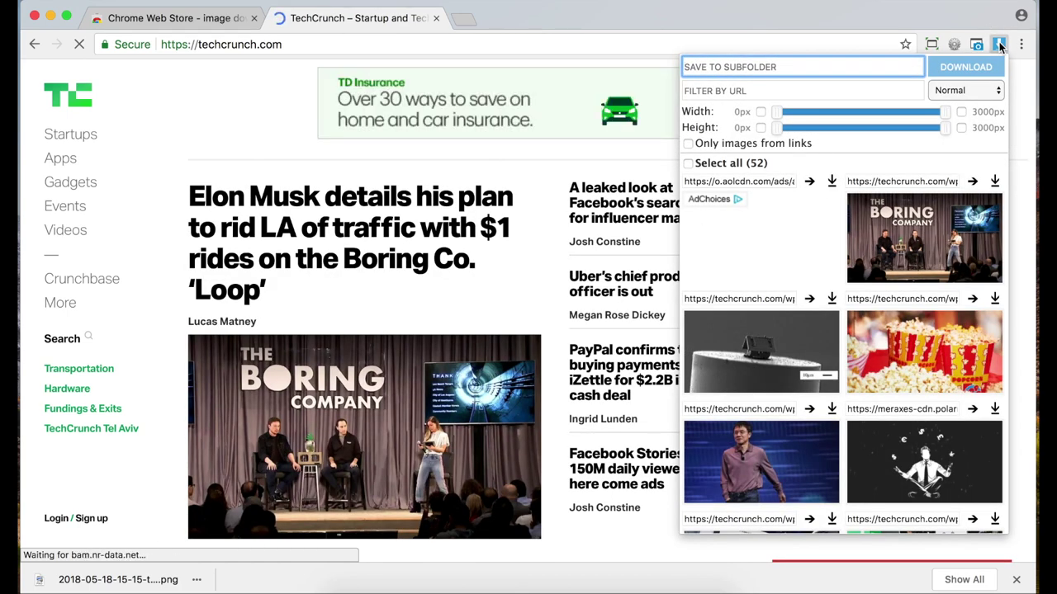
{"action": "scroll", "coordinate": [979, 257], "scroll_direction": "down", "scroll_amount": 2}
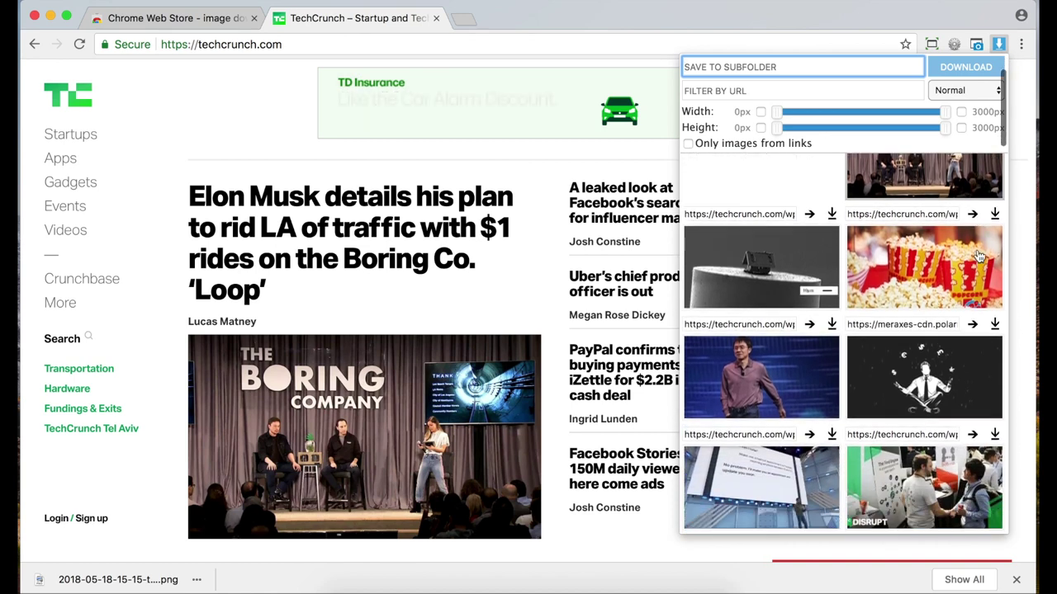
{"action": "scroll", "coordinate": [979, 256], "scroll_direction": "down", "scroll_amount": 2}
{"action": "scroll", "coordinate": [979, 257], "scroll_direction": "down", "scroll_amount": 3}
{"action": "scroll", "coordinate": [979, 256], "scroll_direction": "down", "scroll_amount": 2}
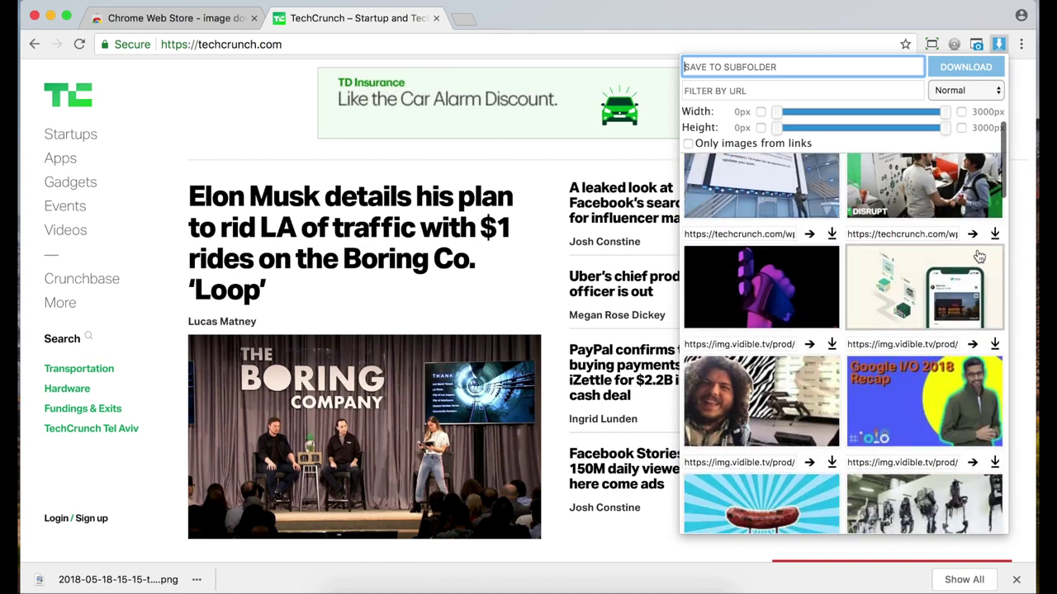
{"action": "scroll", "coordinate": [979, 257], "scroll_direction": "down", "scroll_amount": 3}
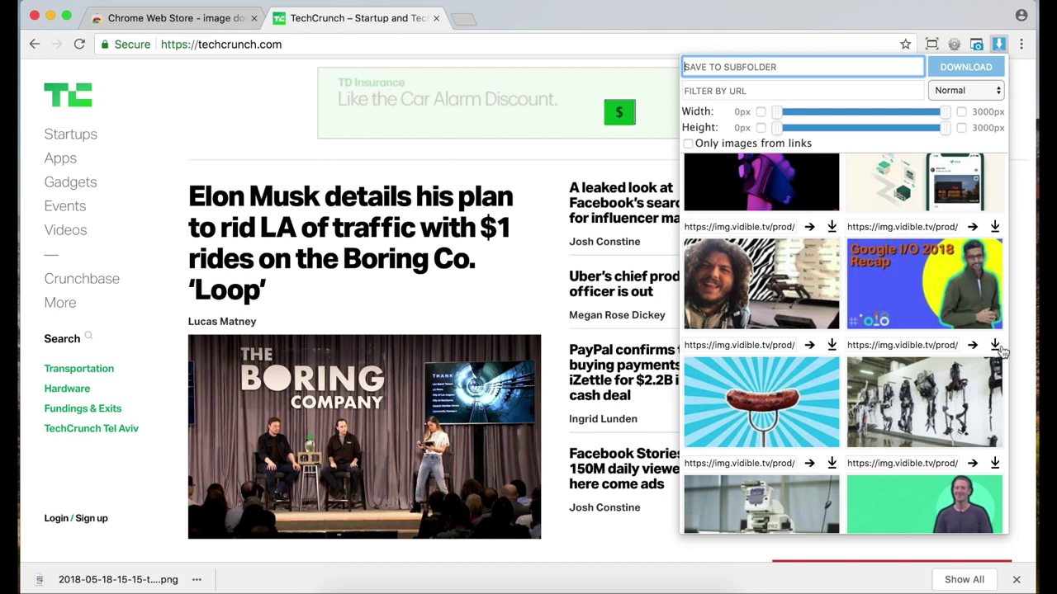
{"action": "scroll", "coordinate": [997, 364], "scroll_direction": "down", "scroll_amount": 2}
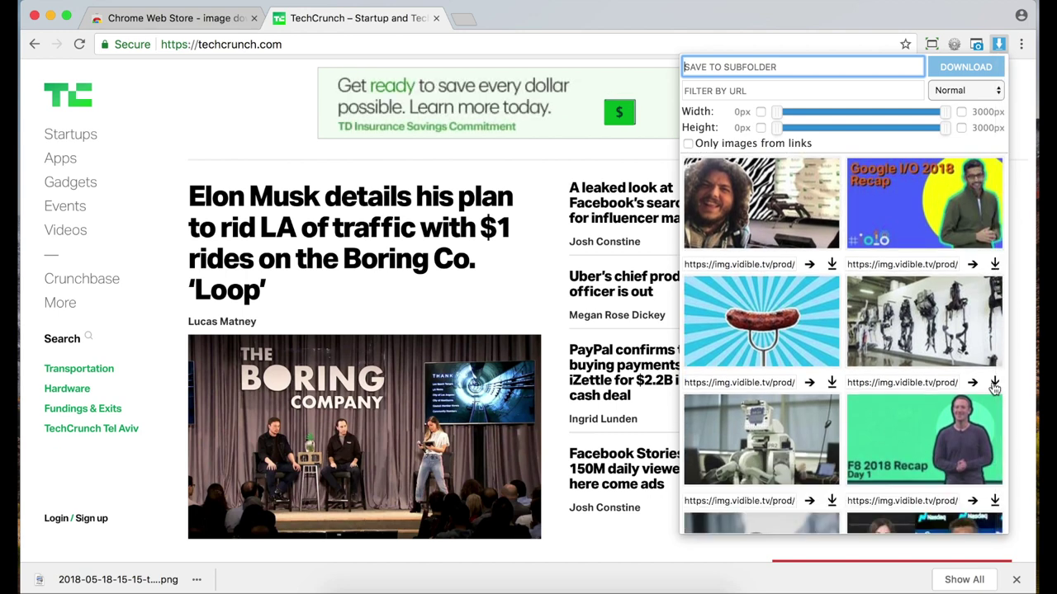
{"action": "left_click", "coordinate": [994, 383]}
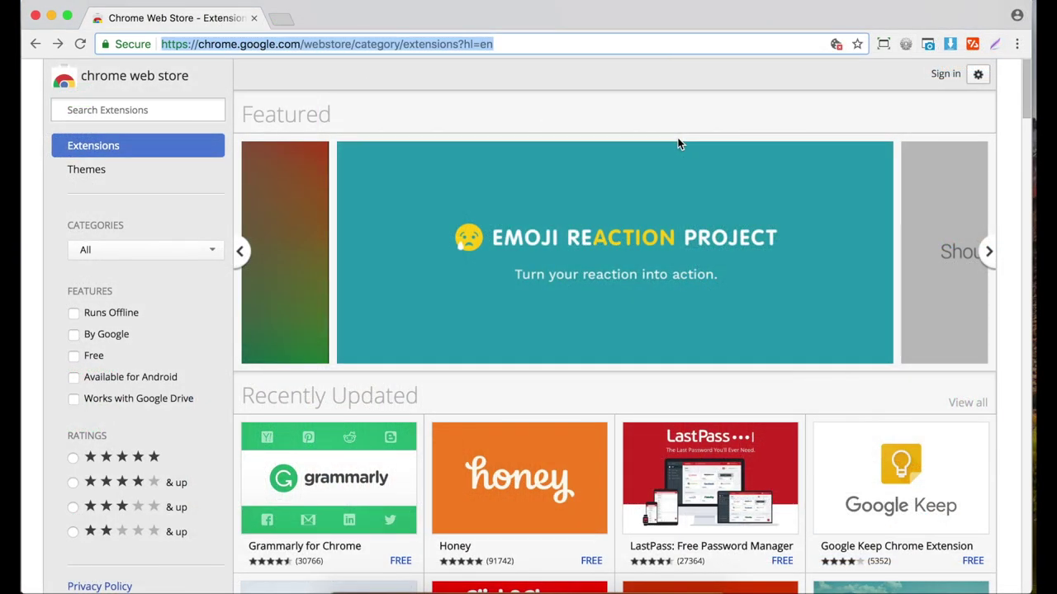
Find WhatFont through a Chrome Web Store search and install it with Add extension
{"action": "left_click", "coordinate": [124, 110]}
{"action": "type", "text": "whatf"}
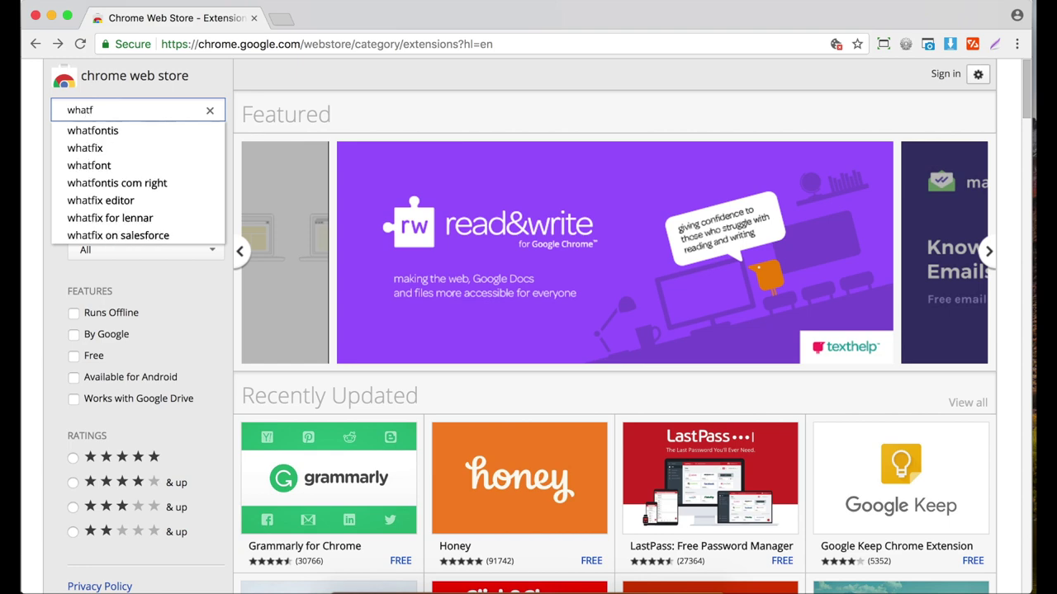
{"action": "type", "text": "ont"}
{"action": "left_click", "coordinate": [151, 149]}
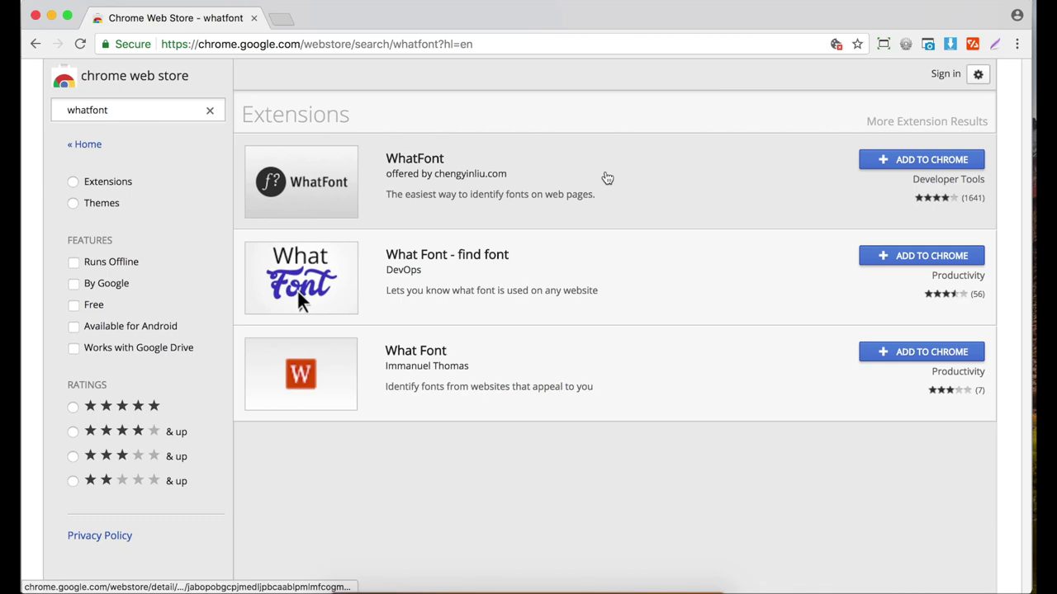
{"action": "left_click", "coordinate": [601, 177]}
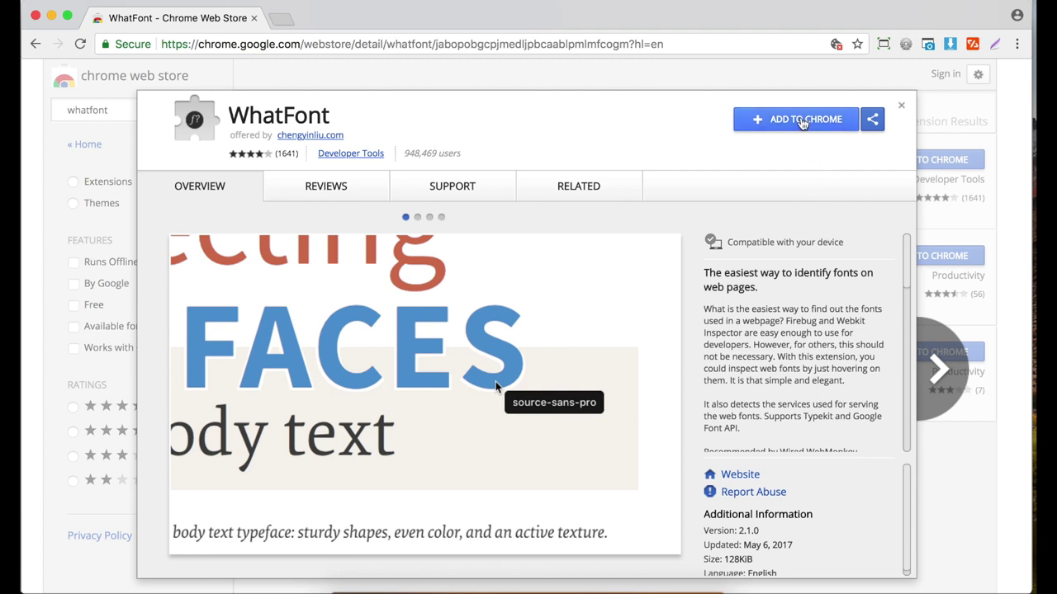
{"action": "left_click", "coordinate": [801, 120]}
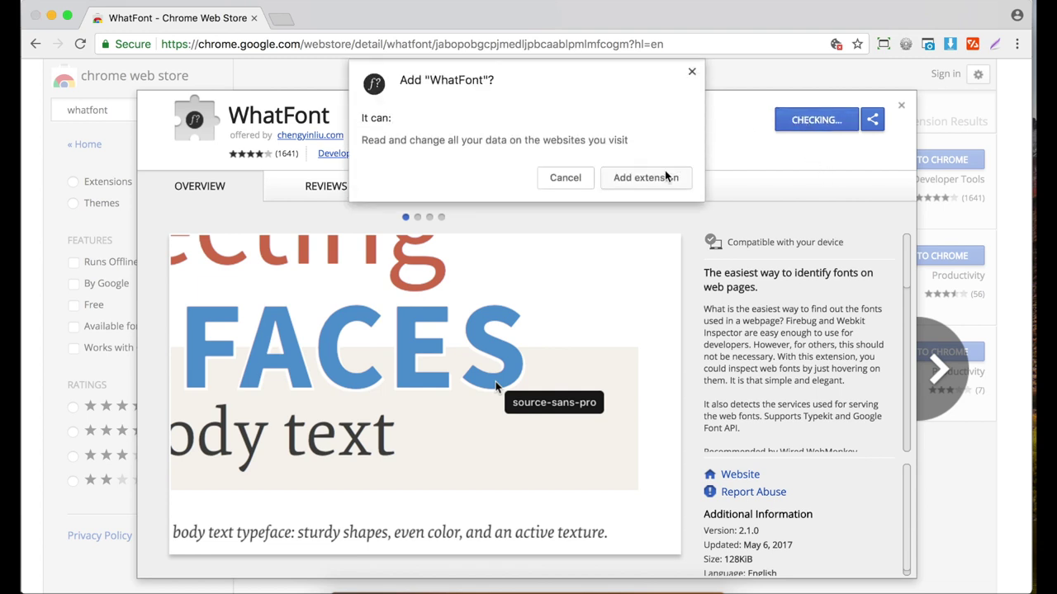
{"action": "left_click", "coordinate": [663, 180]}
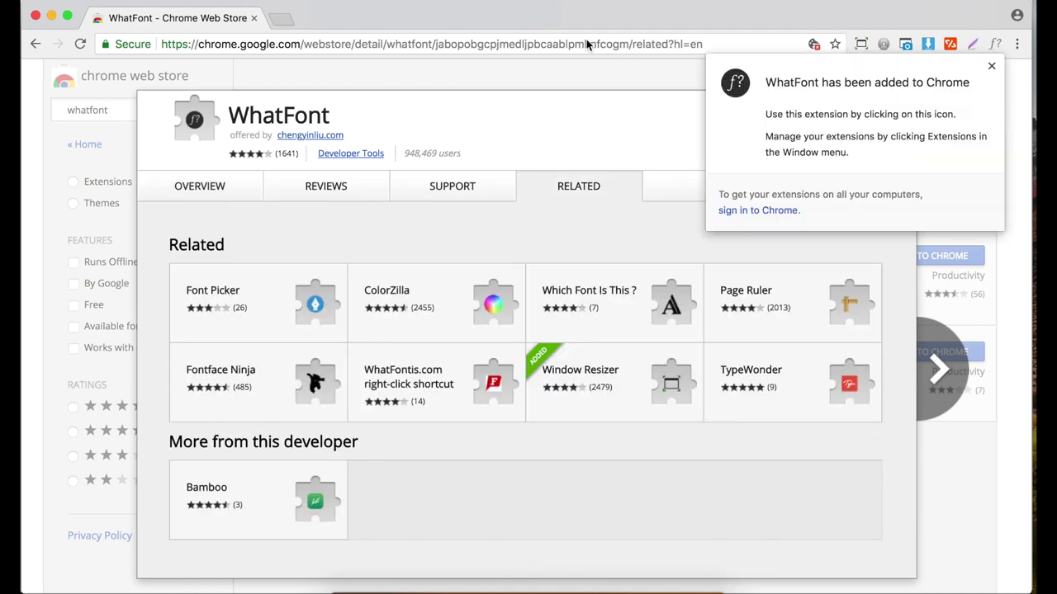
Load techcrunch.com in a new tab and scroll to check its aktiv-grotesk headline font
{"action": "left_click", "coordinate": [279, 18]}
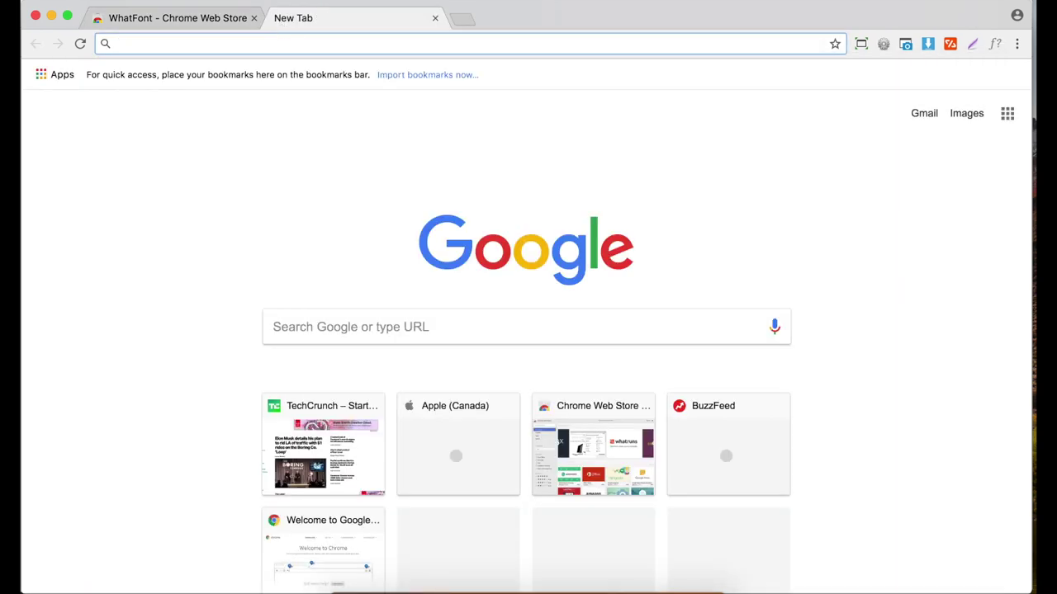
{"action": "type", "text": "techcrunch.com"}
{"action": "key", "text": "Return"}
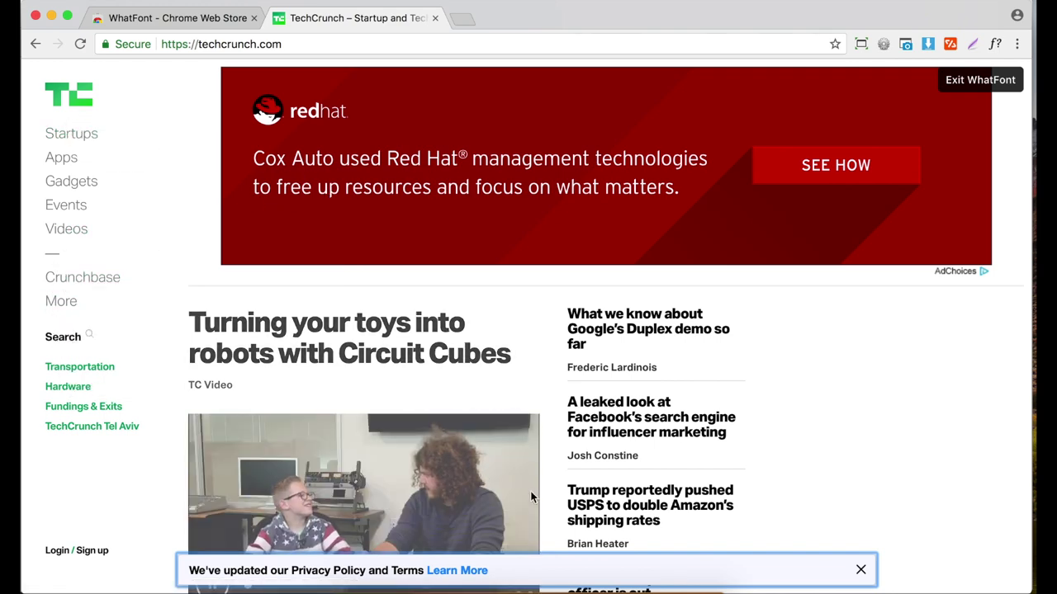
{"action": "scroll", "coordinate": [530, 496], "scroll_direction": "down", "scroll_amount": 3}
{"action": "scroll", "coordinate": [372, 463], "scroll_direction": "down", "scroll_amount": 2}
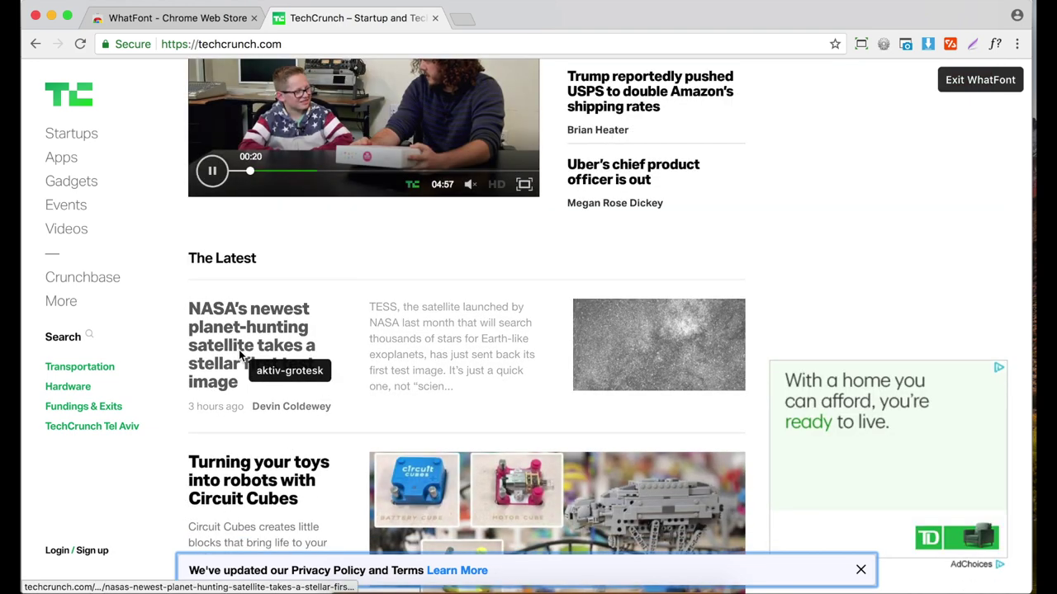
Load theverge.com from the address bar
{"action": "scroll", "coordinate": [240, 353], "scroll_direction": "down", "scroll_amount": 1}
{"action": "key", "text": "super+l"}
{"action": "type", "text": "th"}
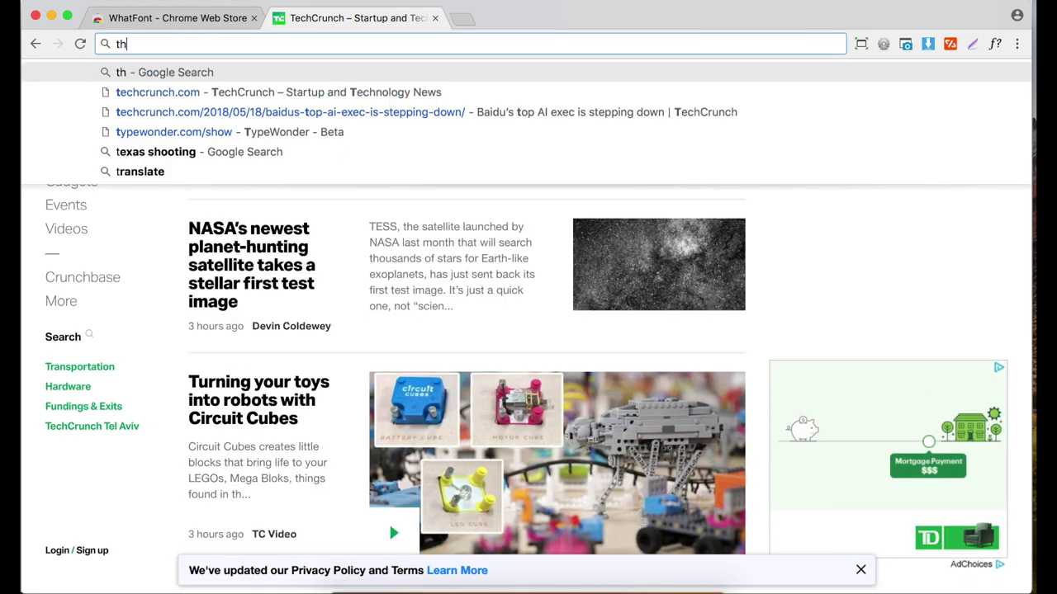
{"action": "type", "text": "e"}
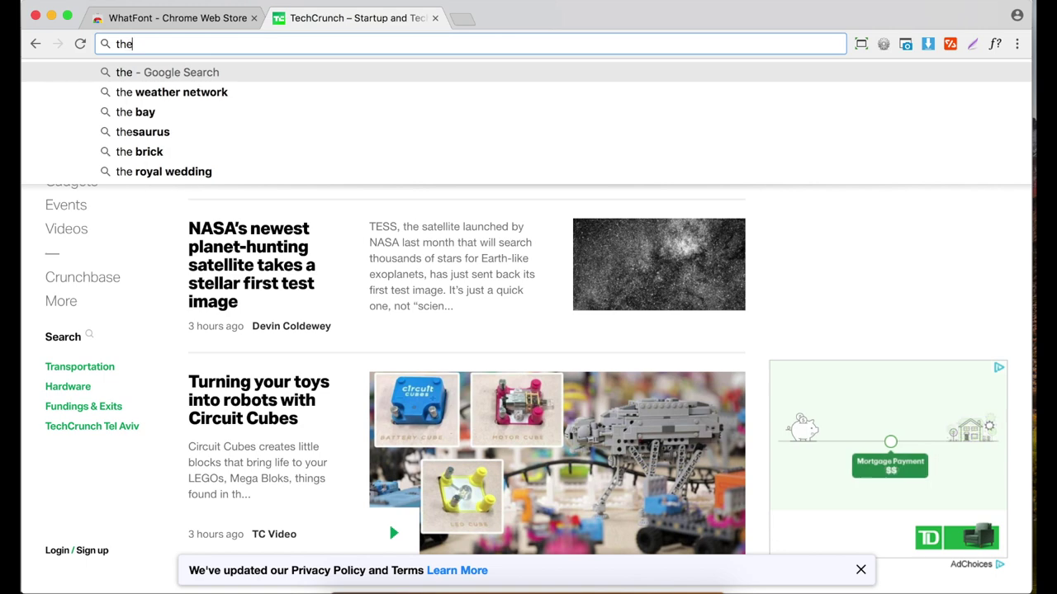
{"action": "type", "text": "verge.com"}
{"action": "key", "text": "Return"}
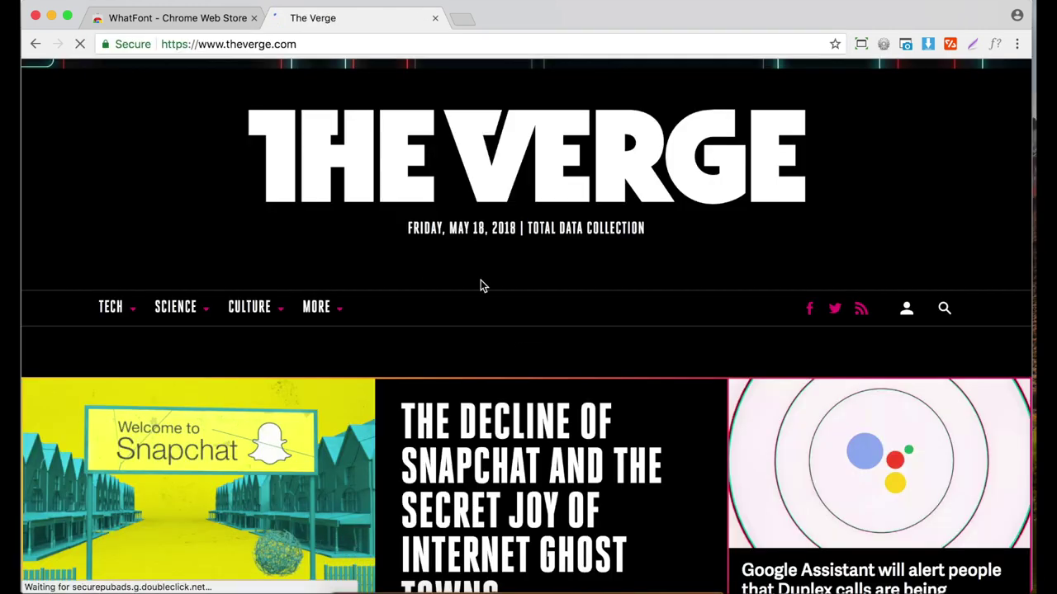
Scroll through The Verge headlines, identifying the Heroic and adelle-sans fonts with WhatFont
{"action": "scroll", "coordinate": [495, 497], "scroll_direction": "down", "scroll_amount": 5}
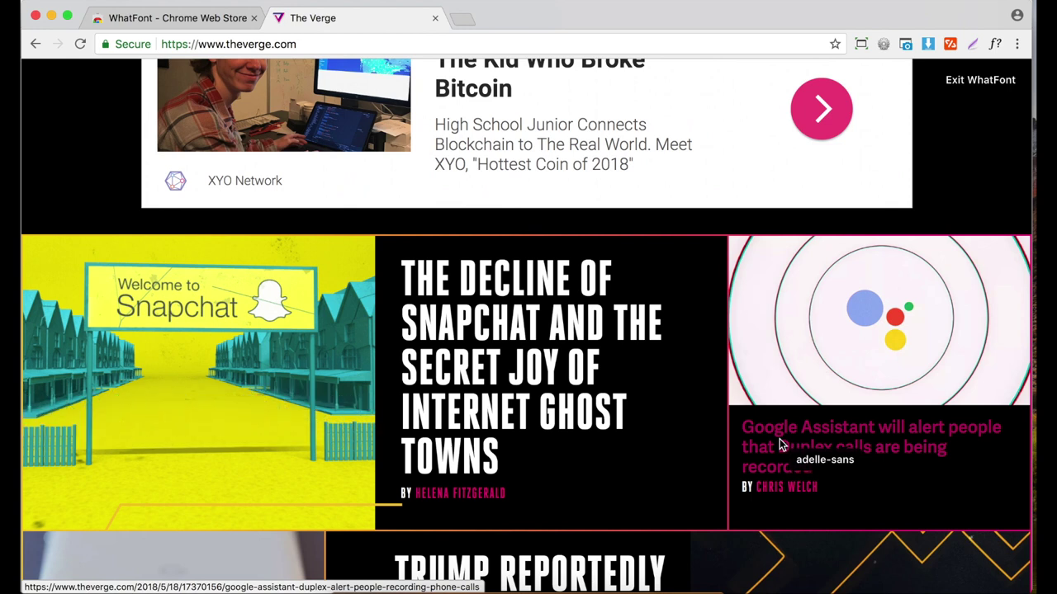
{"action": "scroll", "coordinate": [779, 440], "scroll_direction": "down", "scroll_amount": 3}
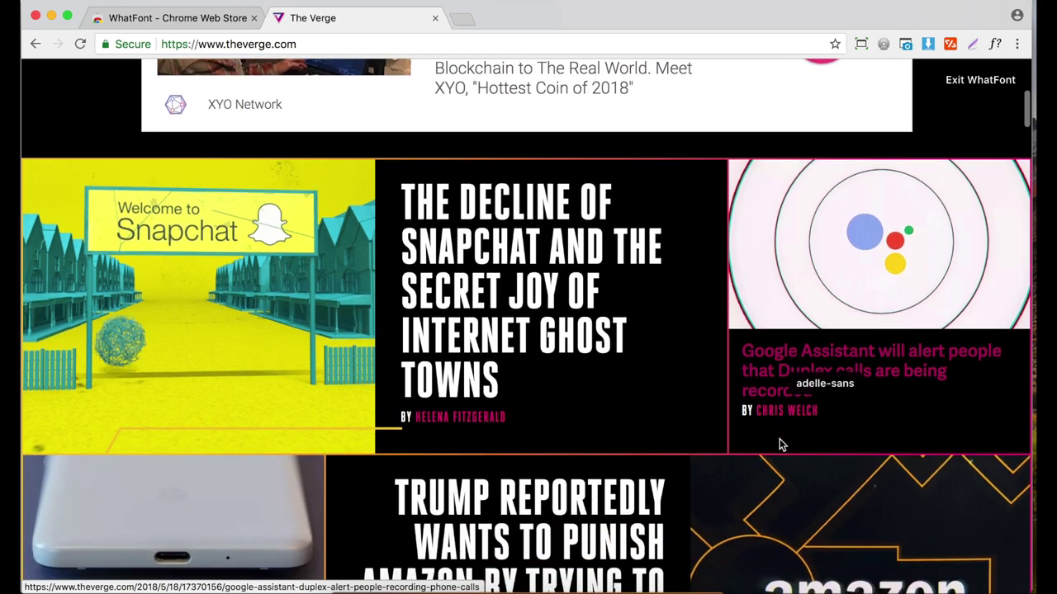
{"action": "scroll", "coordinate": [812, 484], "scroll_direction": "down", "scroll_amount": 3}
{"action": "scroll", "coordinate": [811, 484], "scroll_direction": "down", "scroll_amount": 1}
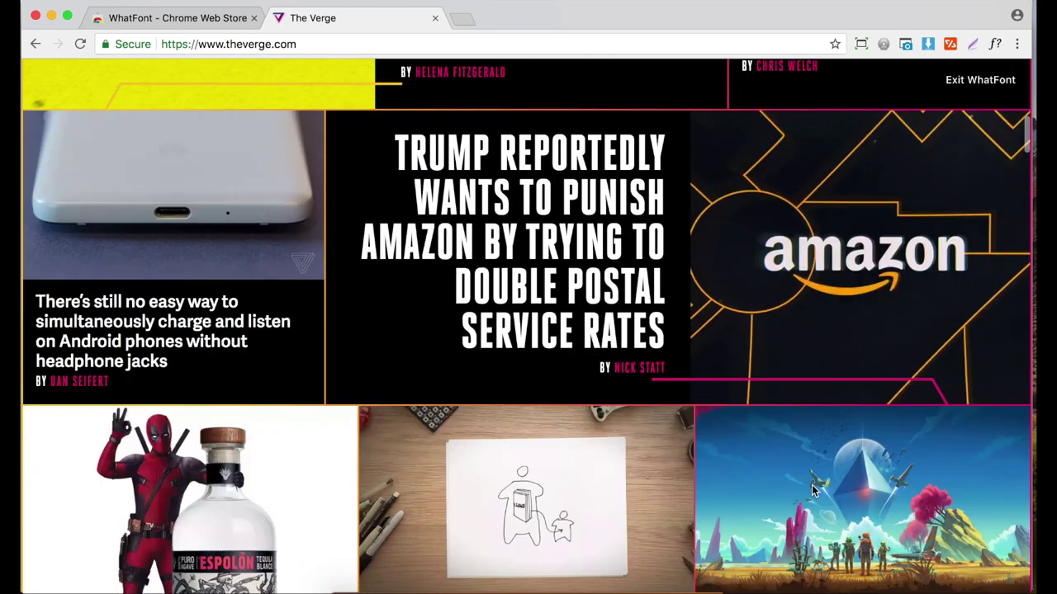
{"action": "scroll", "coordinate": [811, 487], "scroll_direction": "down", "scroll_amount": 3}
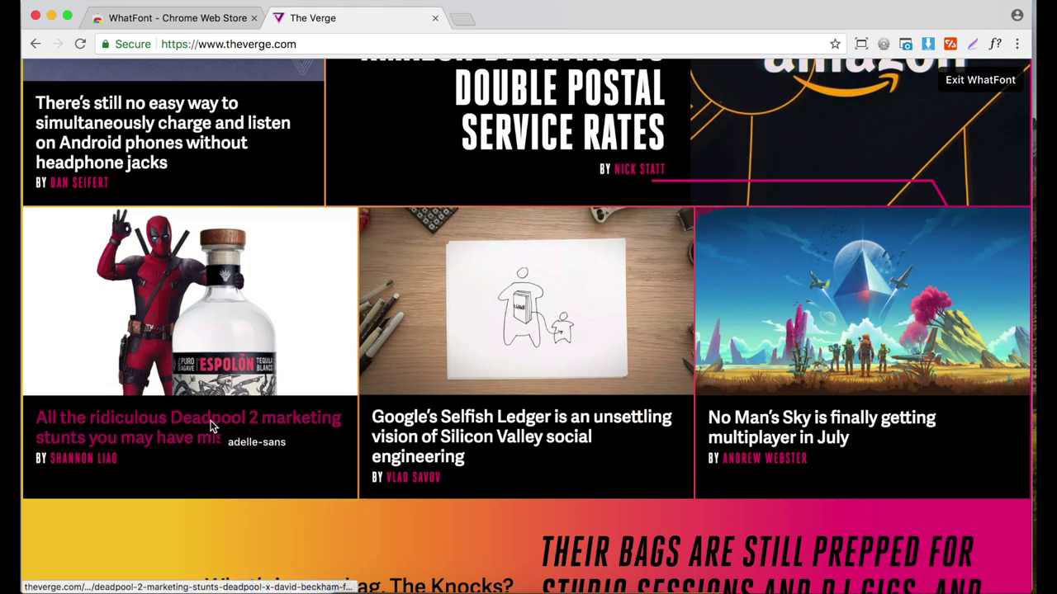